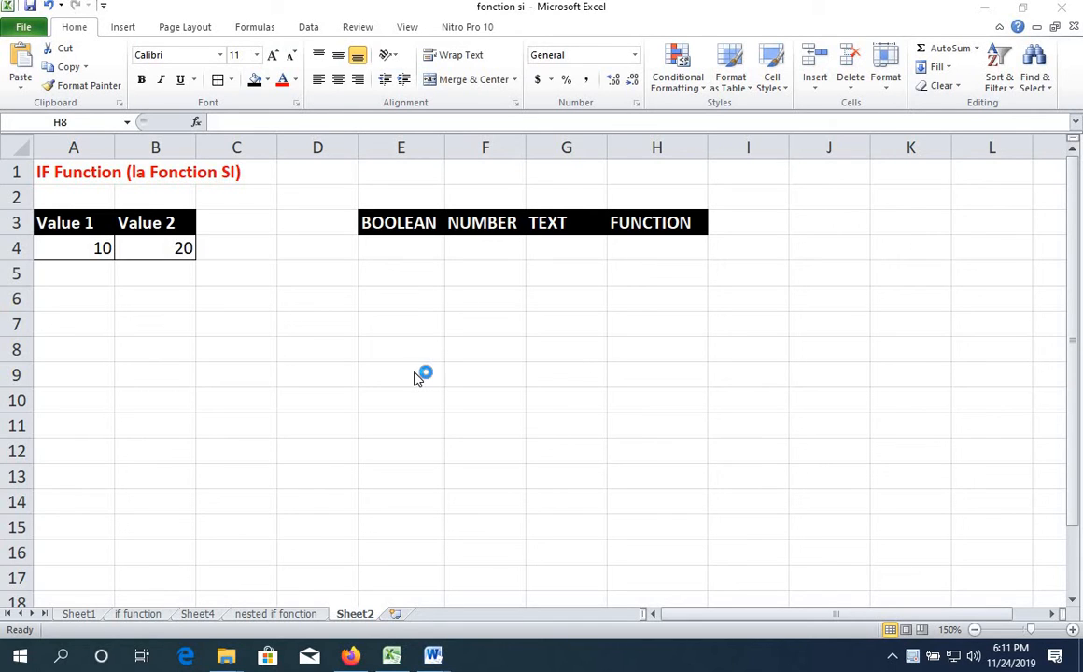
Step: Start an IF formula in cell E4 under BOOLEAN with the logical test A4>B4
{"action": "left_click", "coordinate": [408, 257]}
{"action": "left_click", "coordinate": [409, 259]}
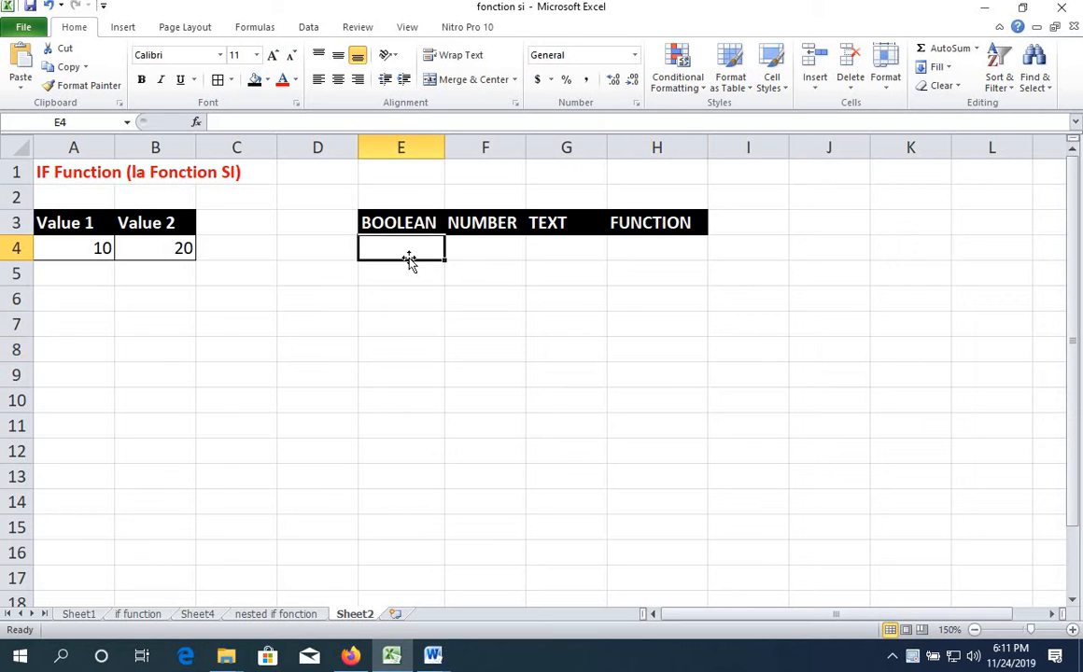
{"action": "type", "text": "=if"}
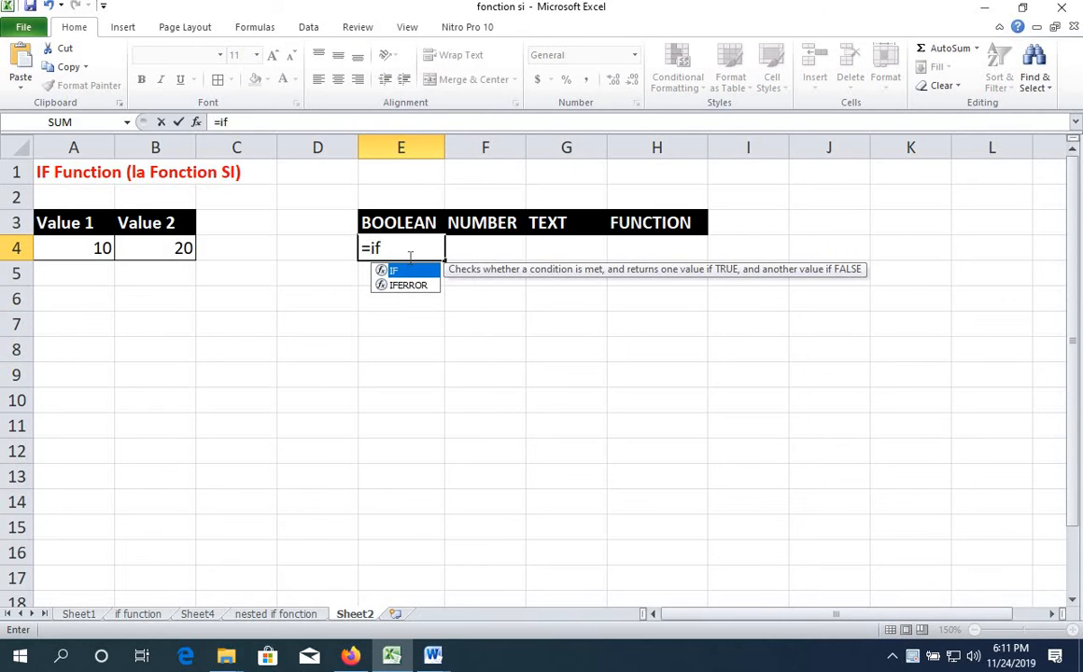
{"action": "type", "text": "("}
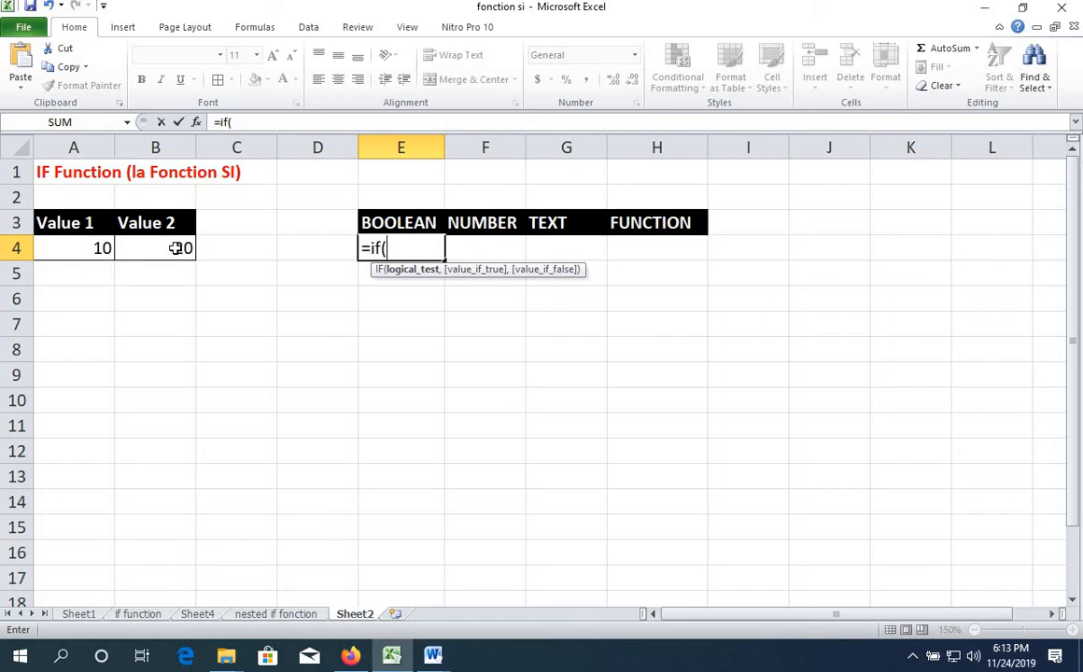
{"action": "left_click", "coordinate": [88, 247]}
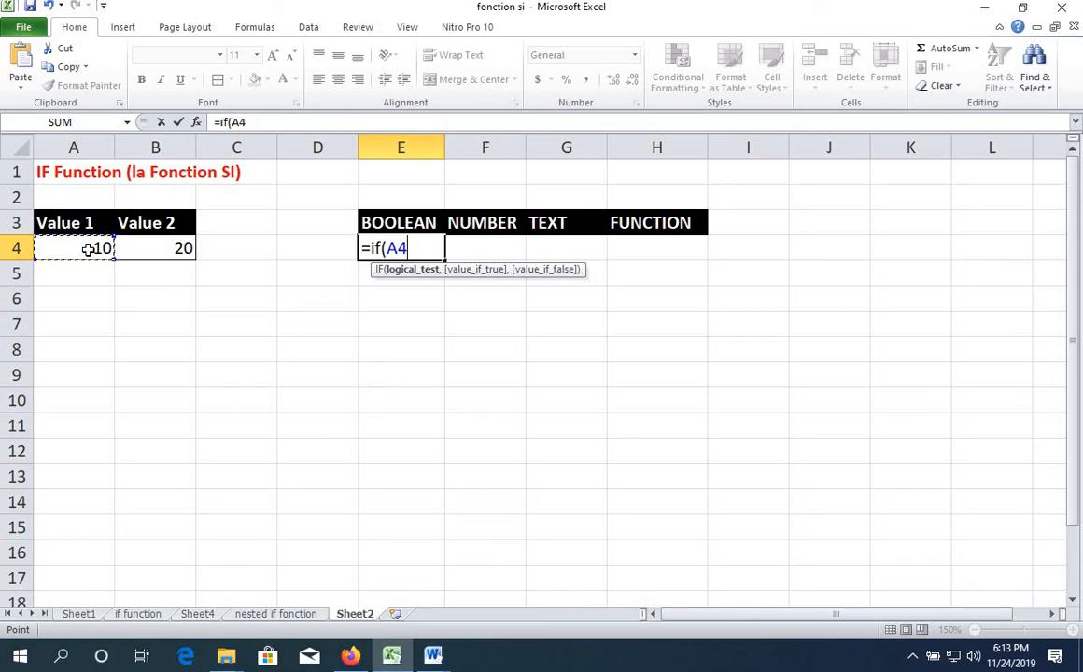
{"action": "type", "text": ">"}
{"action": "left_click", "coordinate": [182, 250]}
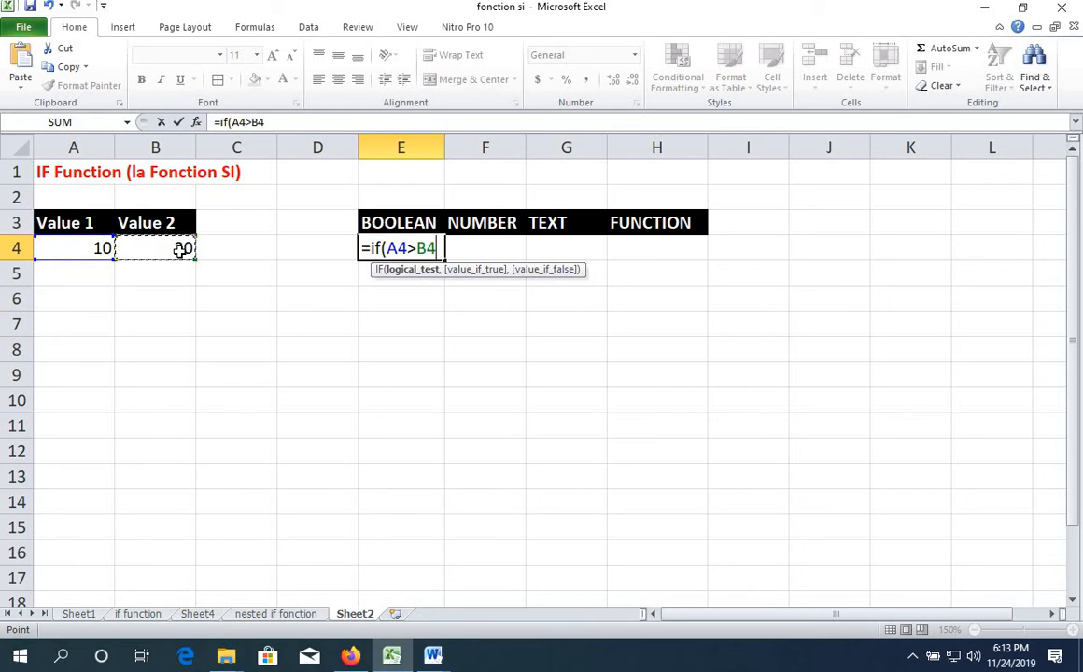
{"action": "type", "text": ","}
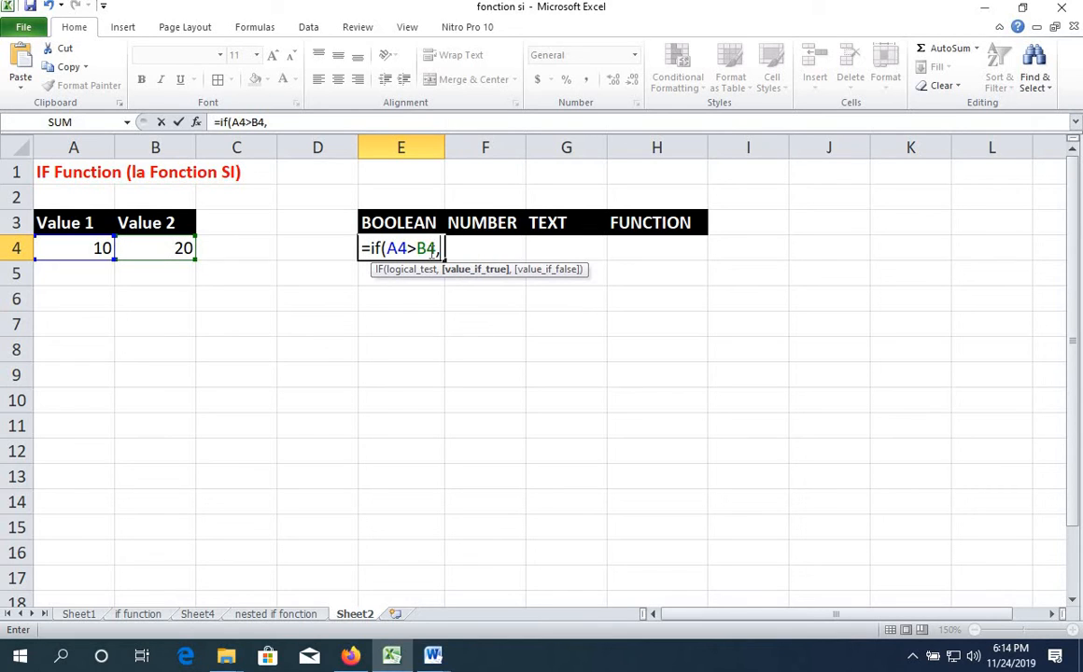
Step: Complete the E4 formula with true as the value if true and false as the value if false, then enter it
{"action": "type", "text": "treue"}
{"action": "key", "text": "BackSpace"}
{"action": "key", "text": "BackSpace"}
{"action": "key", "text": "BackSpace"}
{"action": "key", "text": "BackSpace"}
{"action": "type", "text": "rue"}
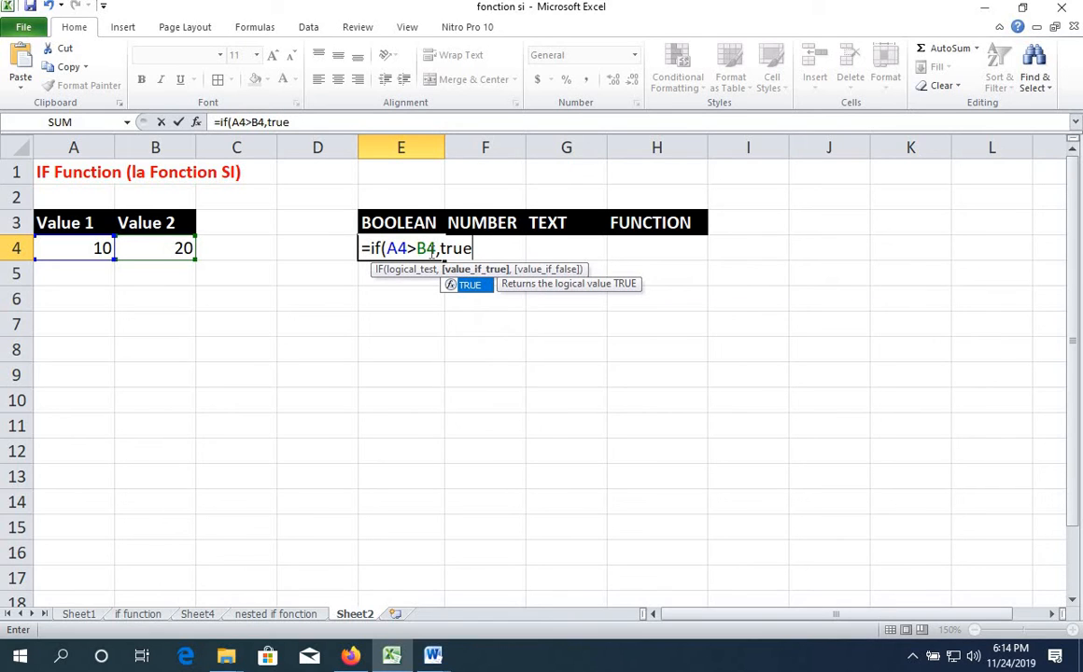
{"action": "type", "text": ","}
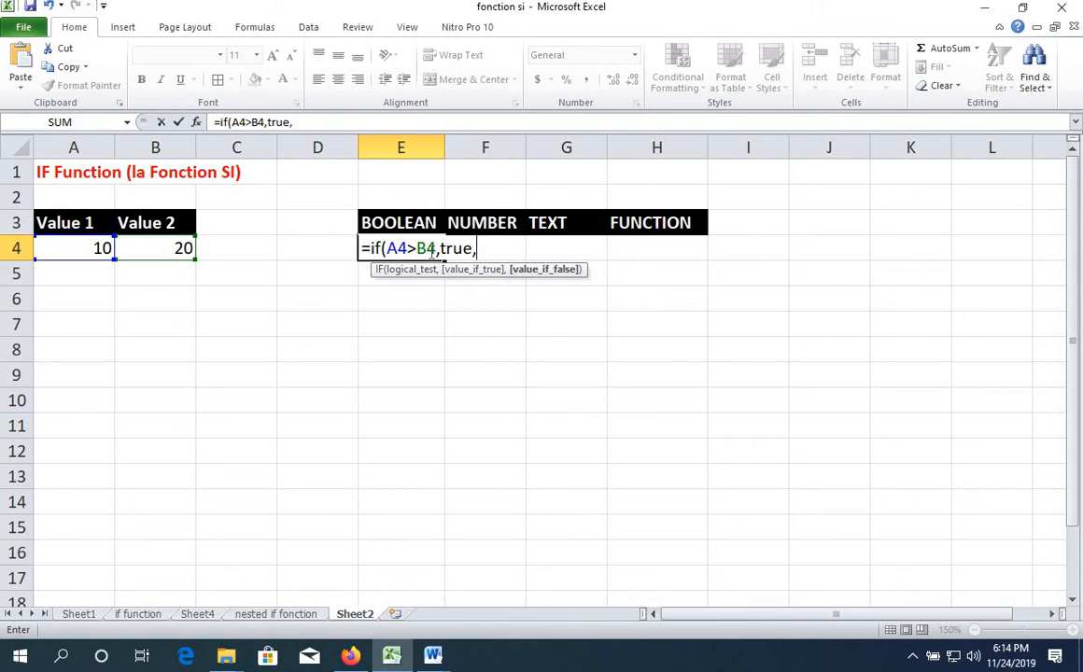
{"action": "type", "text": "fa"}
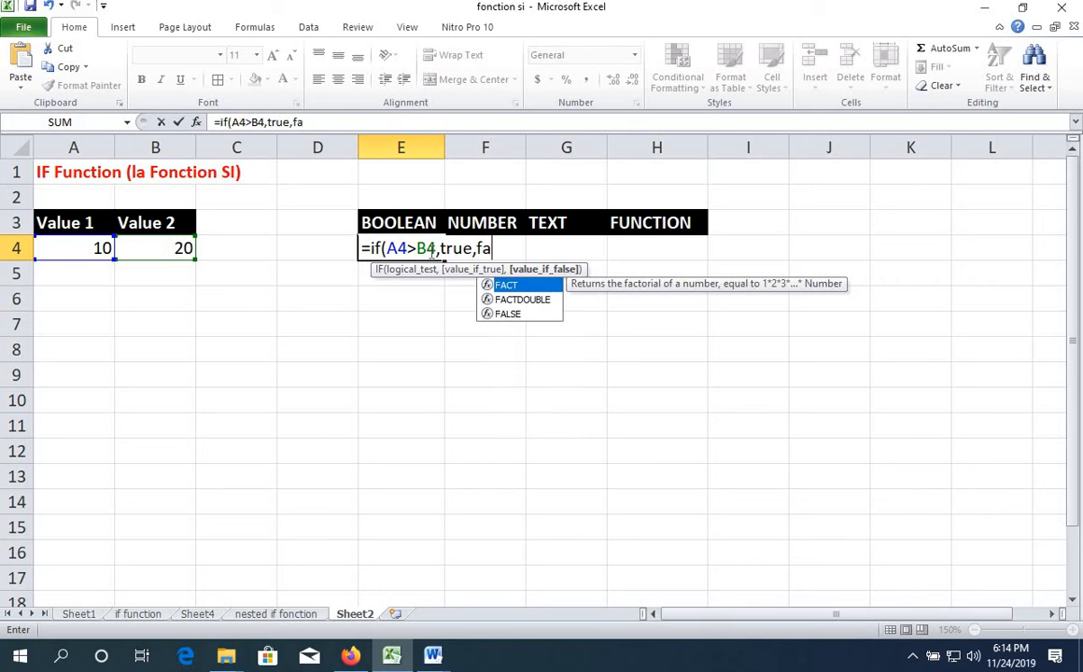
{"action": "type", "text": "lse)"}
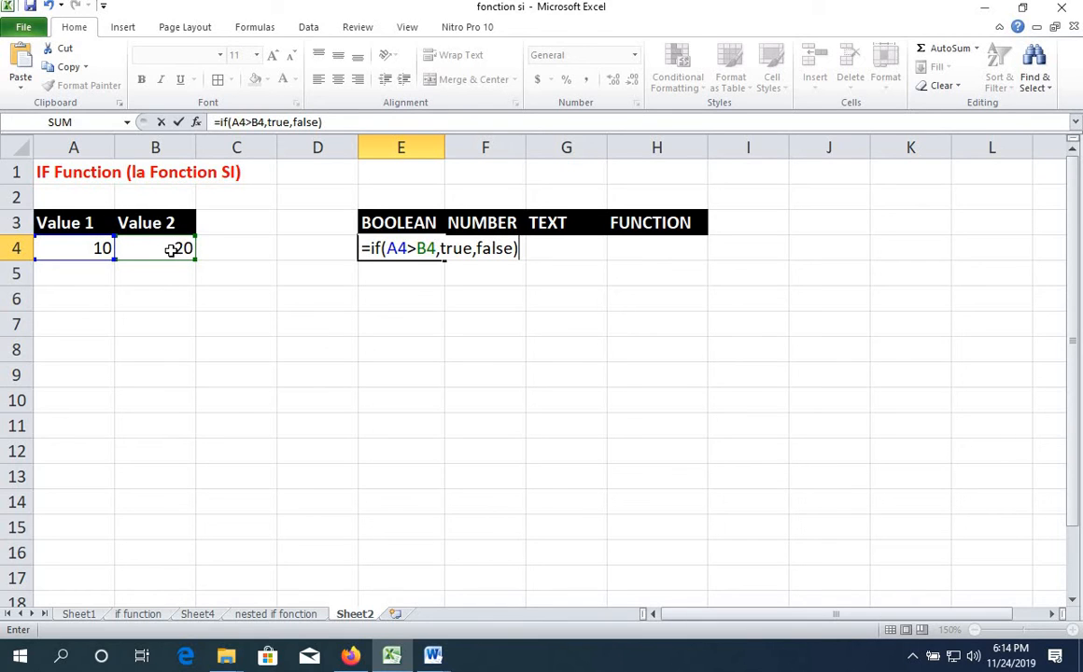
{"action": "key", "text": "Return"}
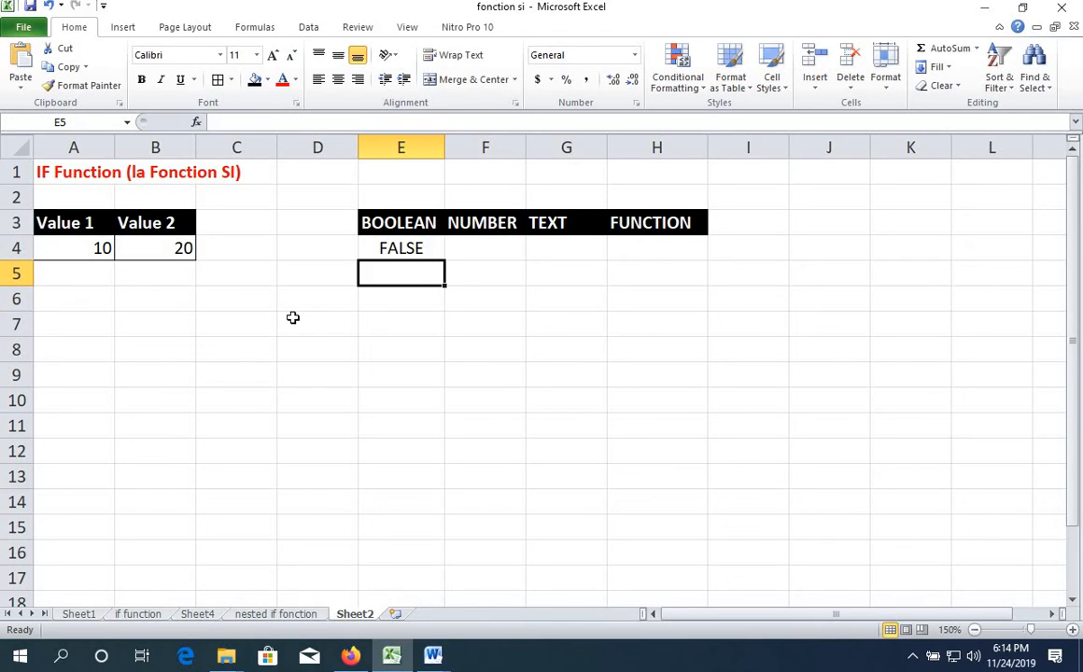
Step: Change the comparison in the E4 formula so that it tests A4<B4
{"action": "left_click", "coordinate": [401, 249]}
{"action": "double_click", "coordinate": [401, 250]}
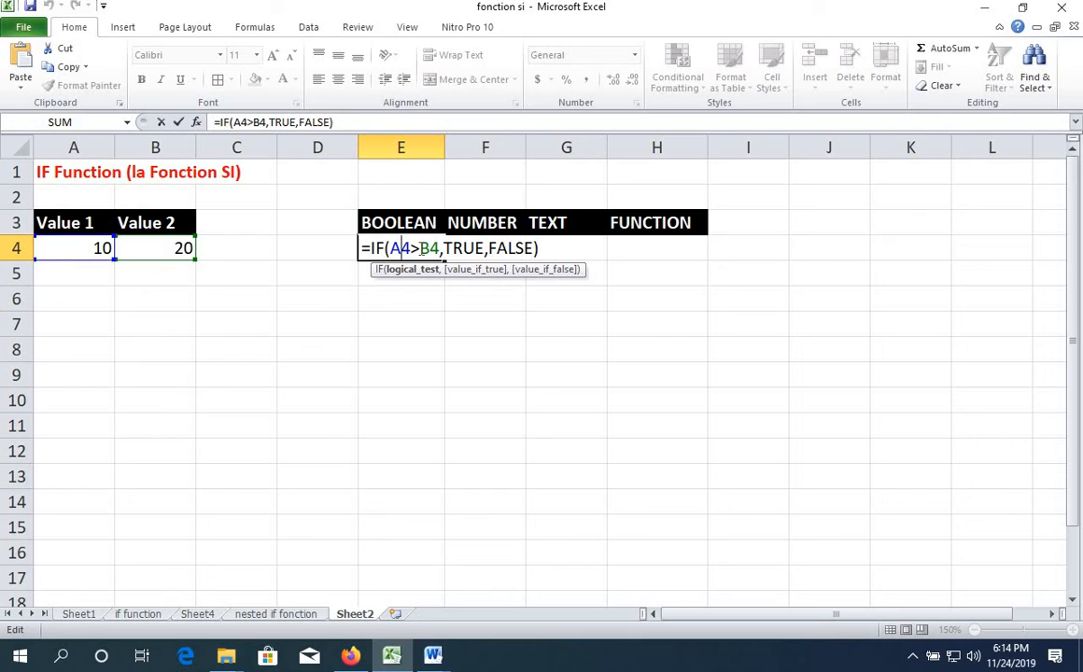
{"action": "left_click", "coordinate": [422, 249]}
{"action": "key", "text": "BackSpace"}
{"action": "type", "text": "<"}
{"action": "key", "text": "Return"}
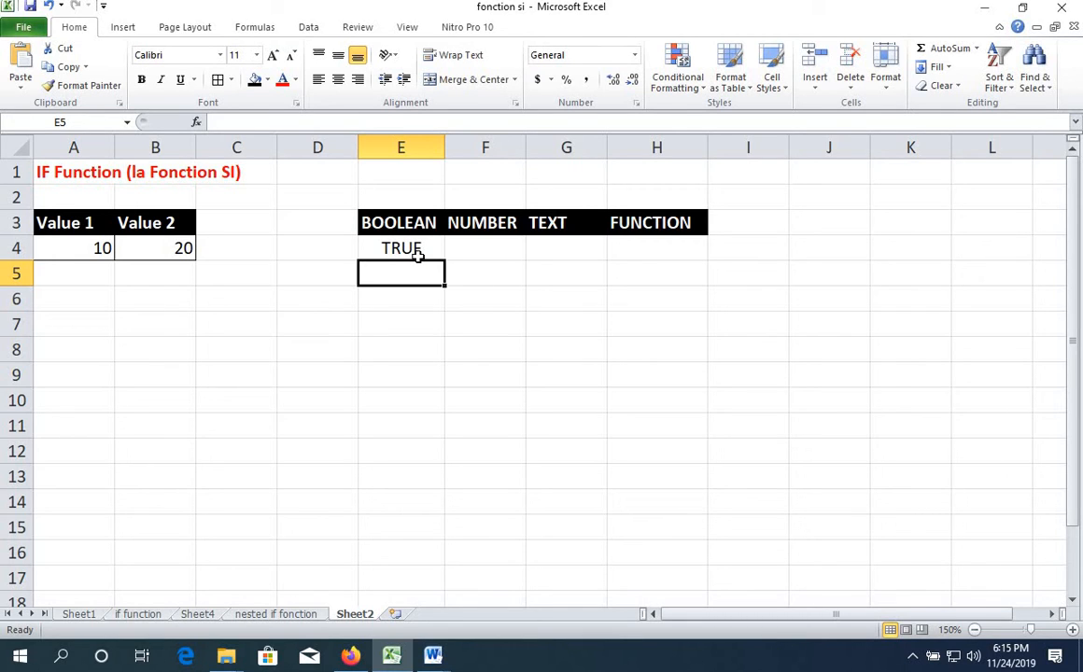
Step: Enter the formula =if(A4=B4,0,1) in cell F4 under NUMBER
{"action": "left_click", "coordinate": [469, 250]}
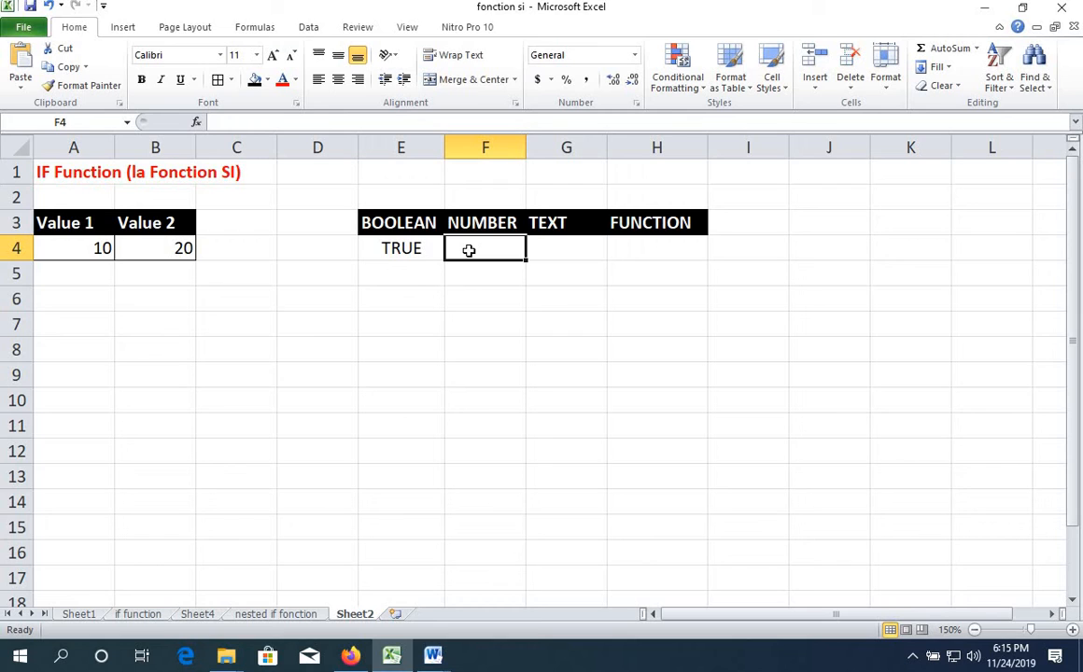
{"action": "type", "text": "="}
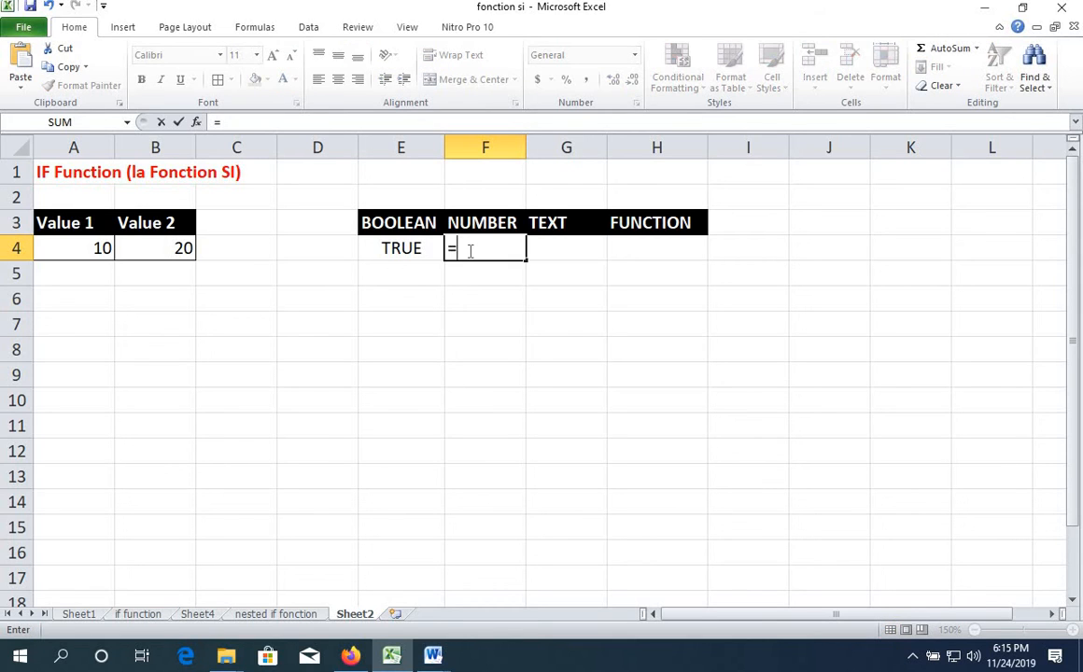
{"action": "type", "text": "if("}
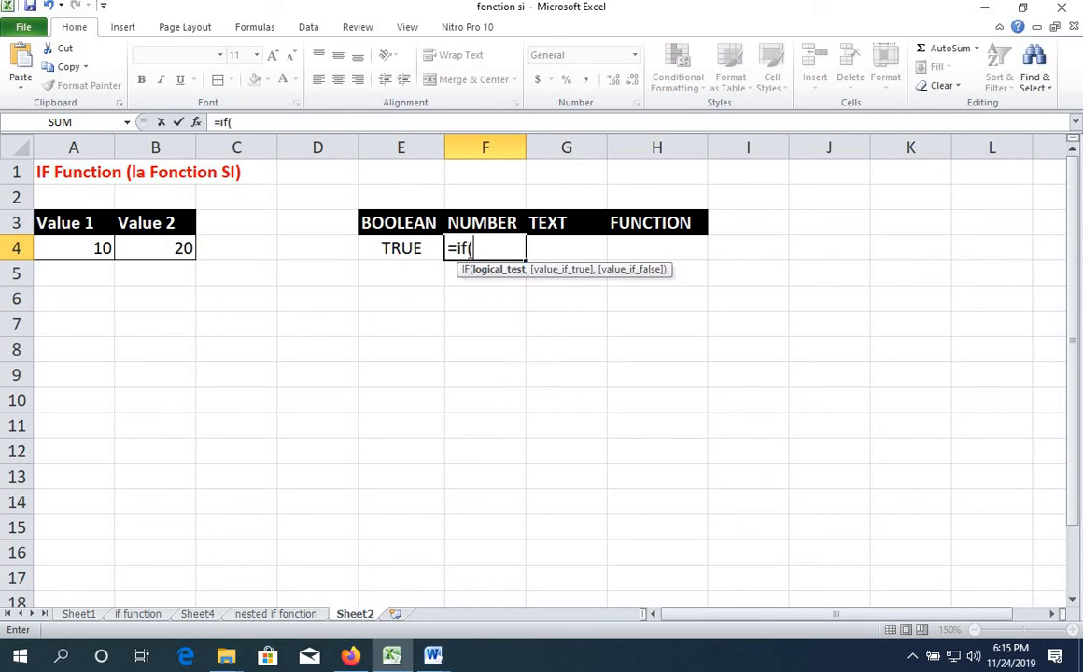
{"action": "left_click", "coordinate": [102, 248]}
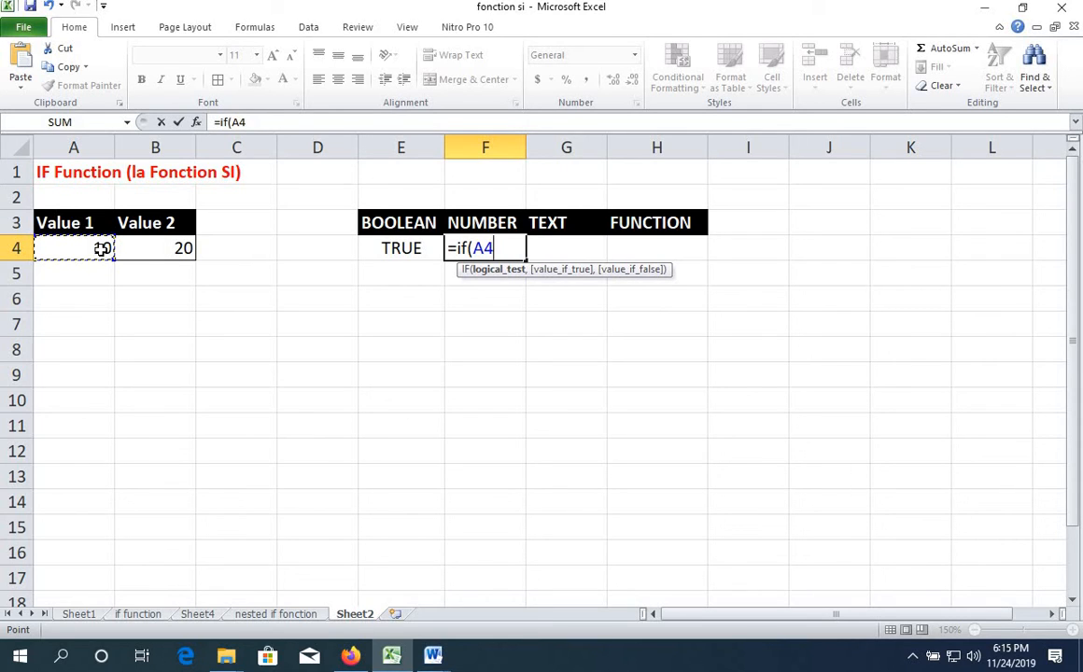
{"action": "type", "text": "="}
{"action": "left_click", "coordinate": [155, 248]}
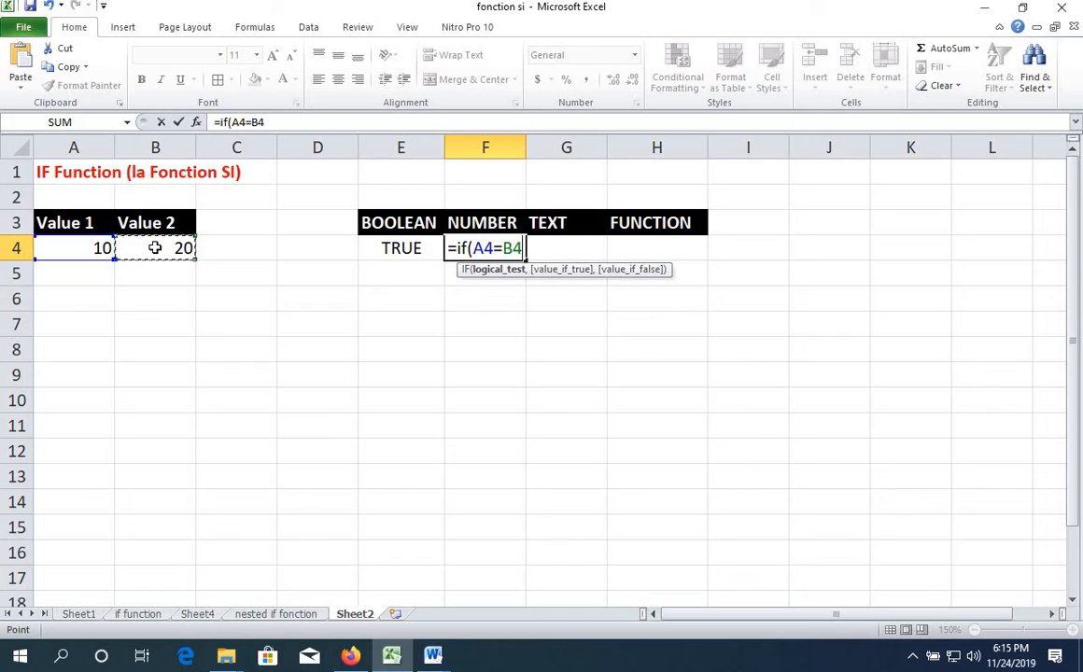
{"action": "type", "text": ","}
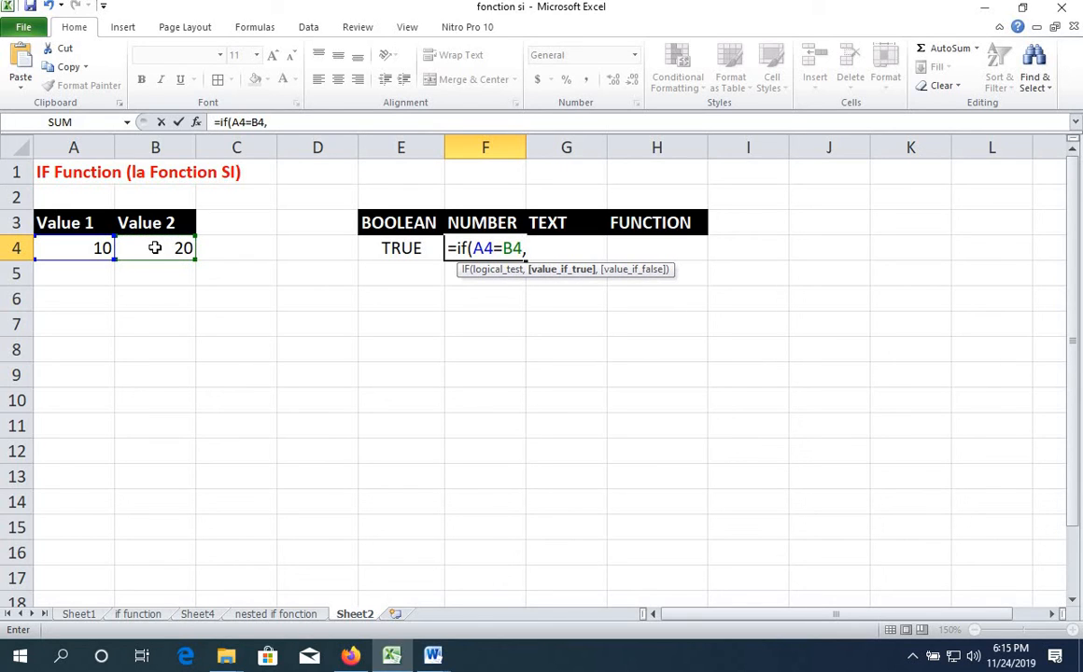
{"action": "type", "text": "0,1)"}
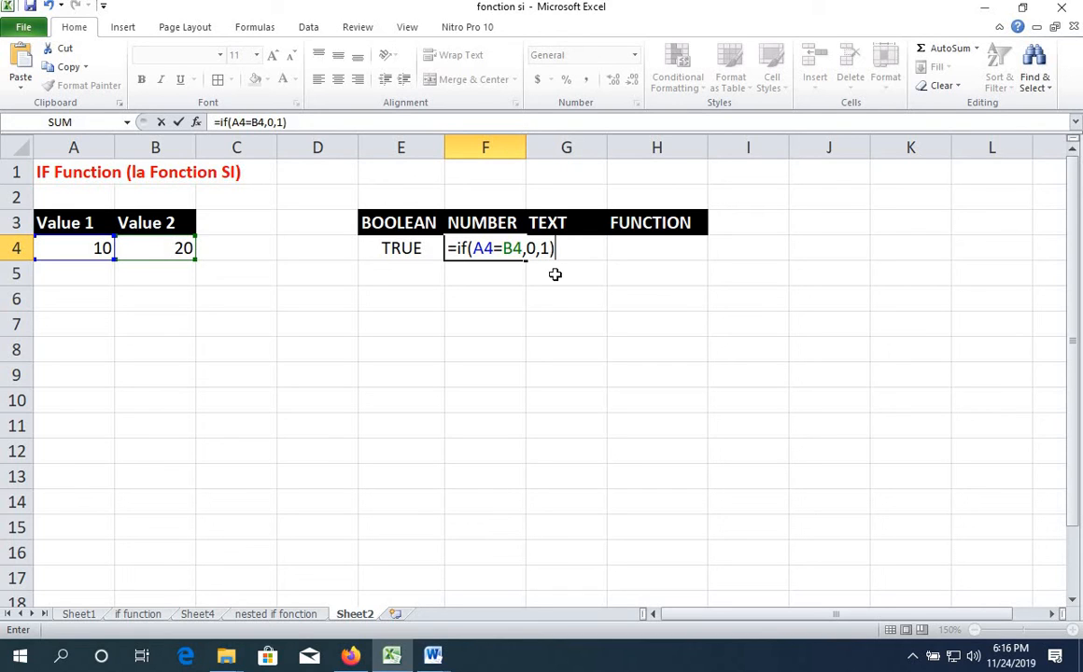
{"action": "key", "text": "Return"}
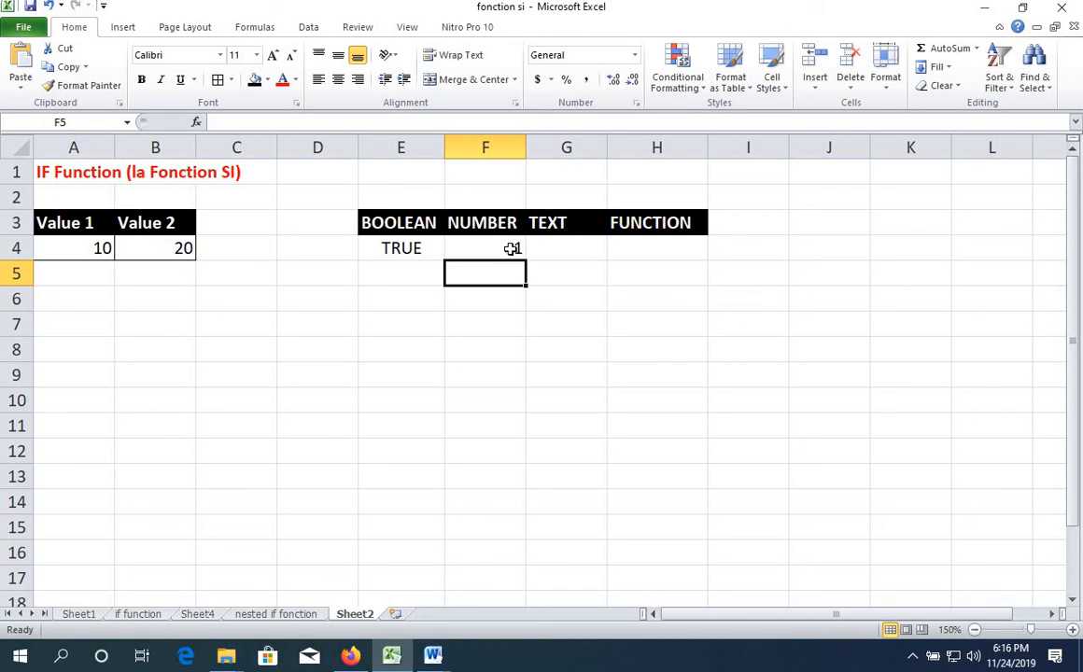
Step: Review the IF formula in cell F4 and its arguments without editing it
{"action": "left_click", "coordinate": [511, 249]}
{"action": "double_click", "coordinate": [509, 248]}
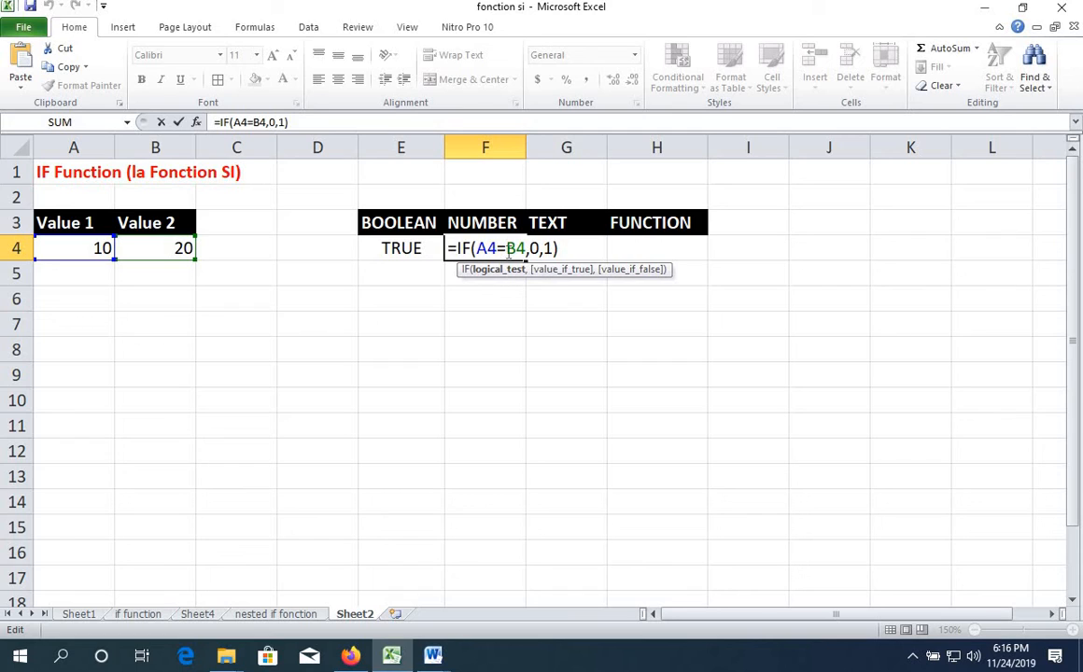
{"action": "left_click", "coordinate": [560, 248]}
{"action": "key", "text": "Return"}
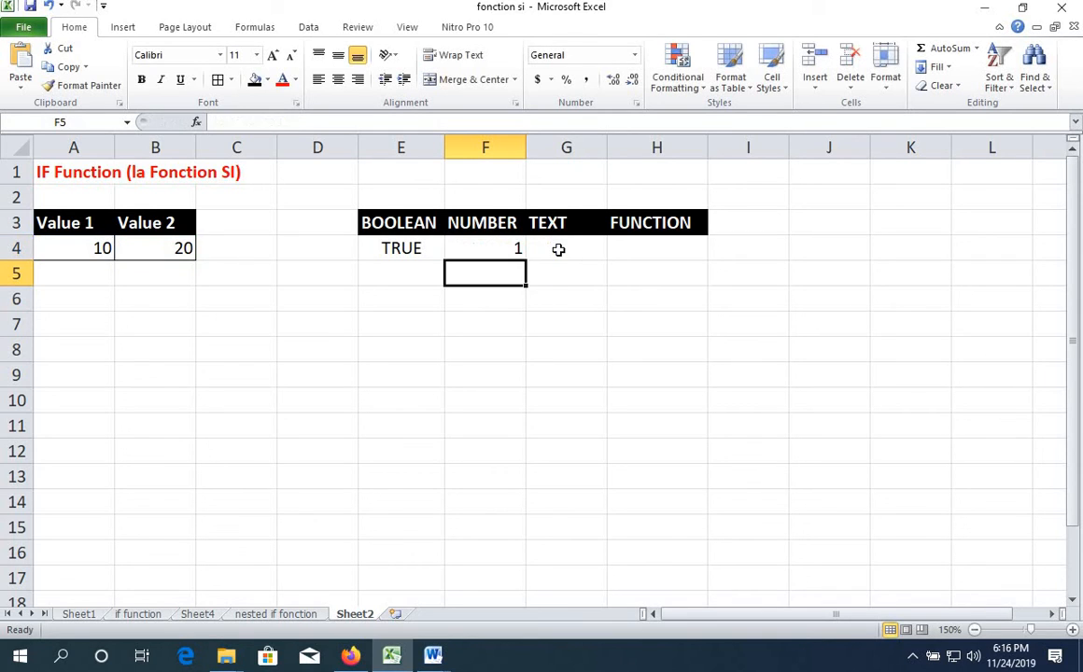
Step: Write the formula =if(A4<B4,mom,dad) in cell G4 under TEXT
{"action": "left_click", "coordinate": [575, 248]}
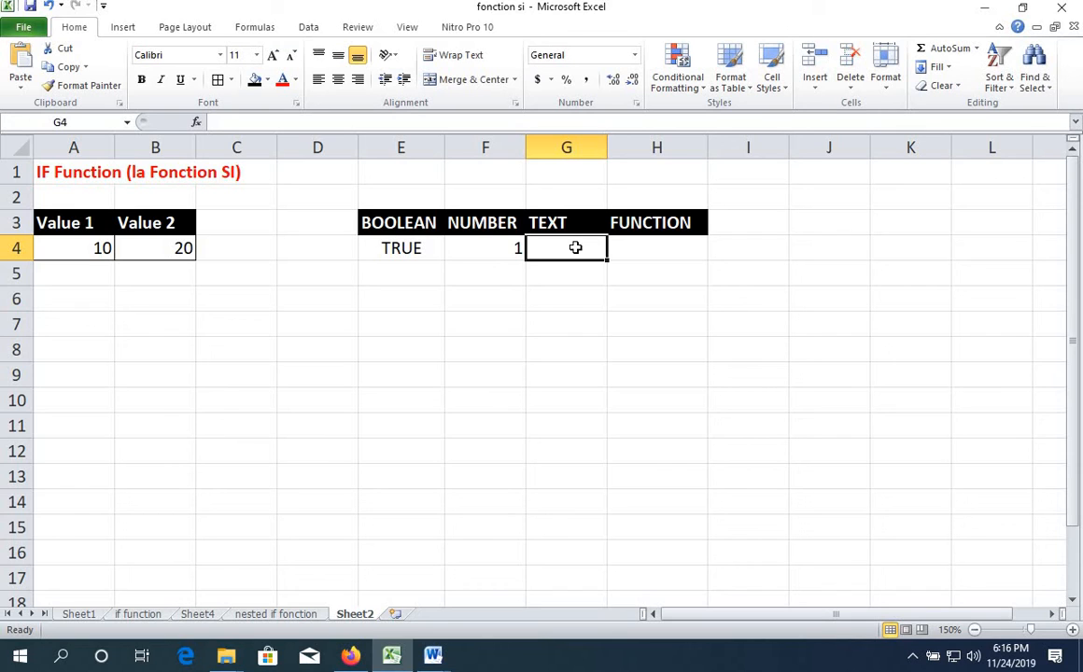
{"action": "type", "text": "=if"}
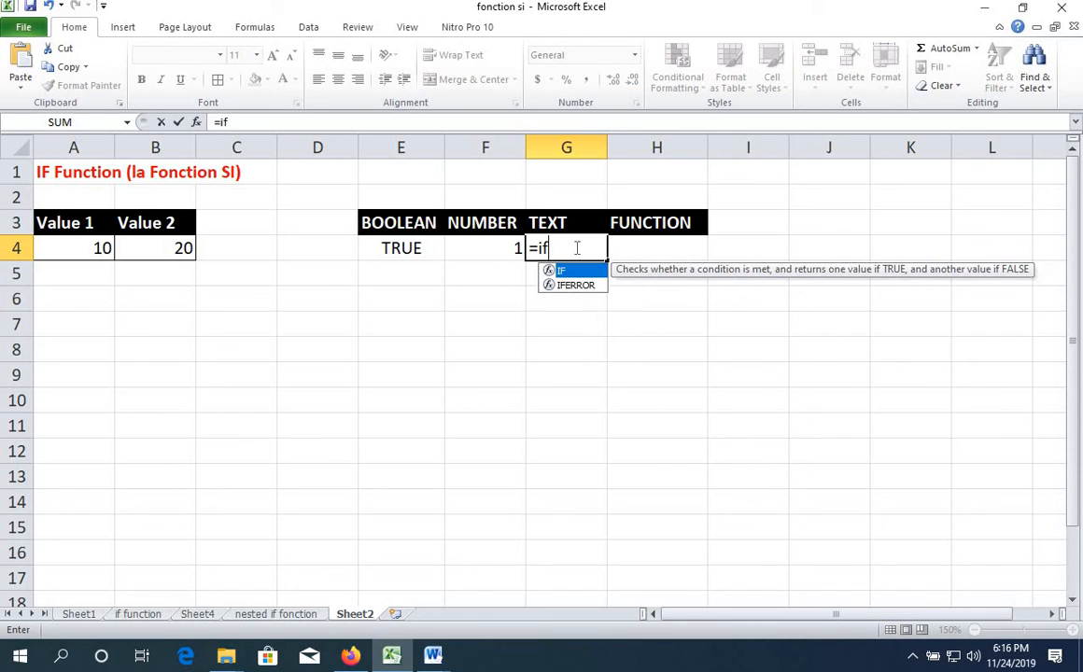
{"action": "type", "text": "("}
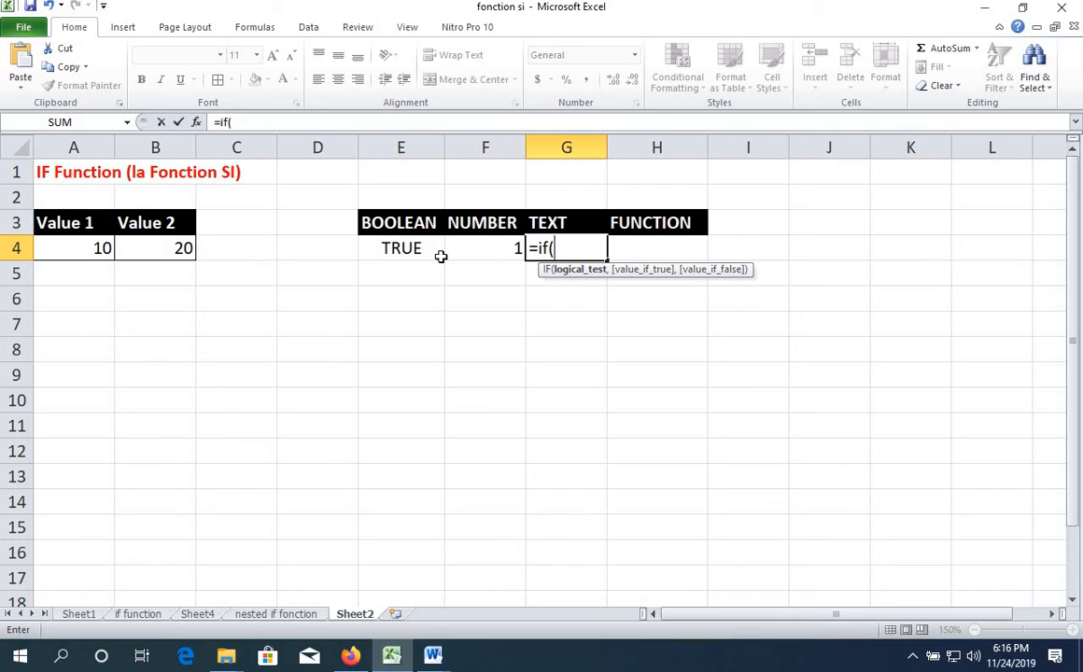
{"action": "left_click", "coordinate": [93, 247]}
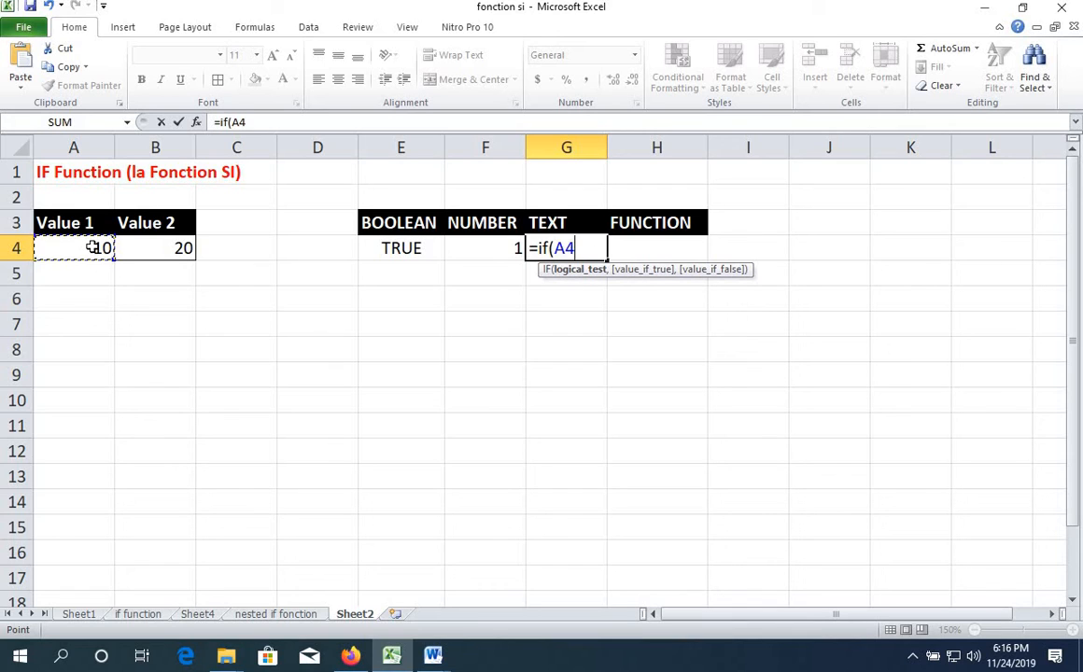
{"action": "type", "text": "<"}
{"action": "left_click", "coordinate": [172, 252]}
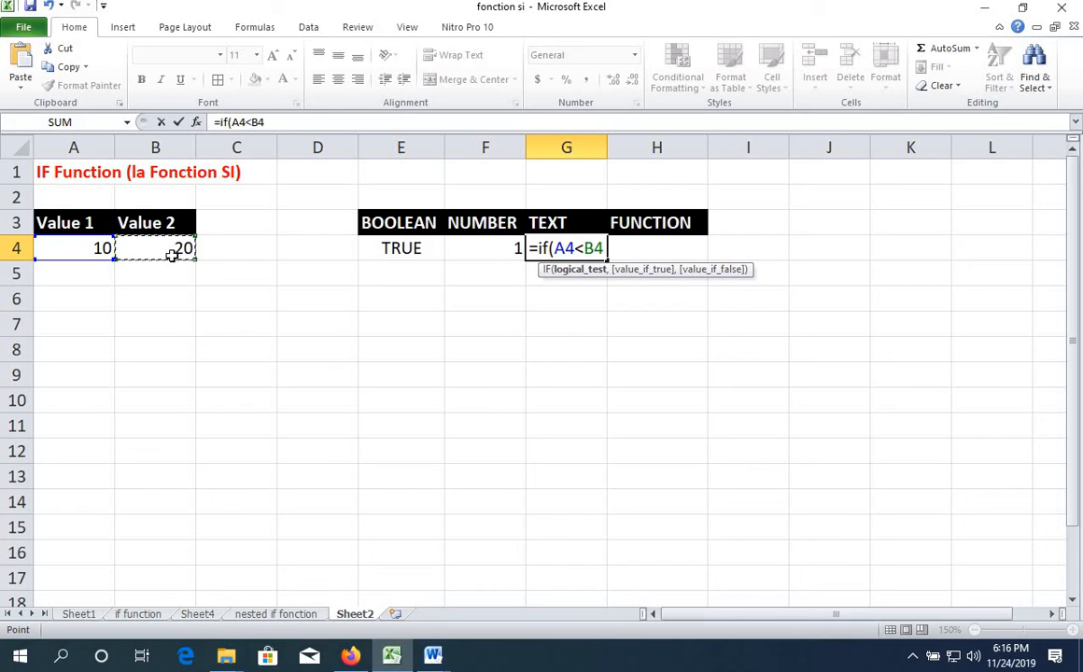
{"action": "type", "text": ","}
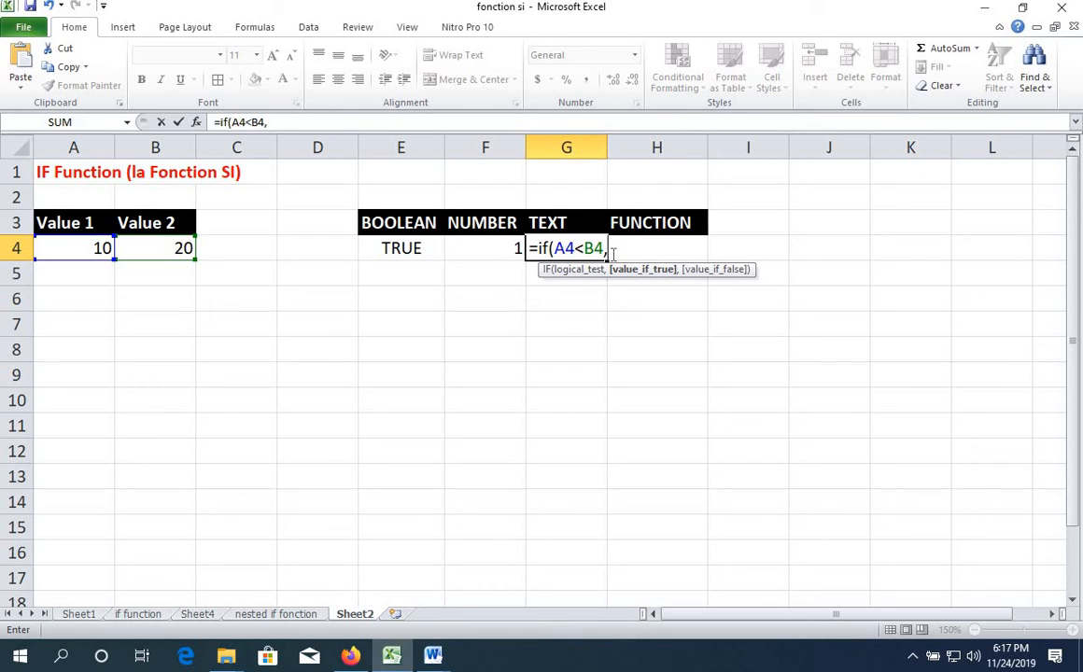
{"action": "type", "text": "mom,"}
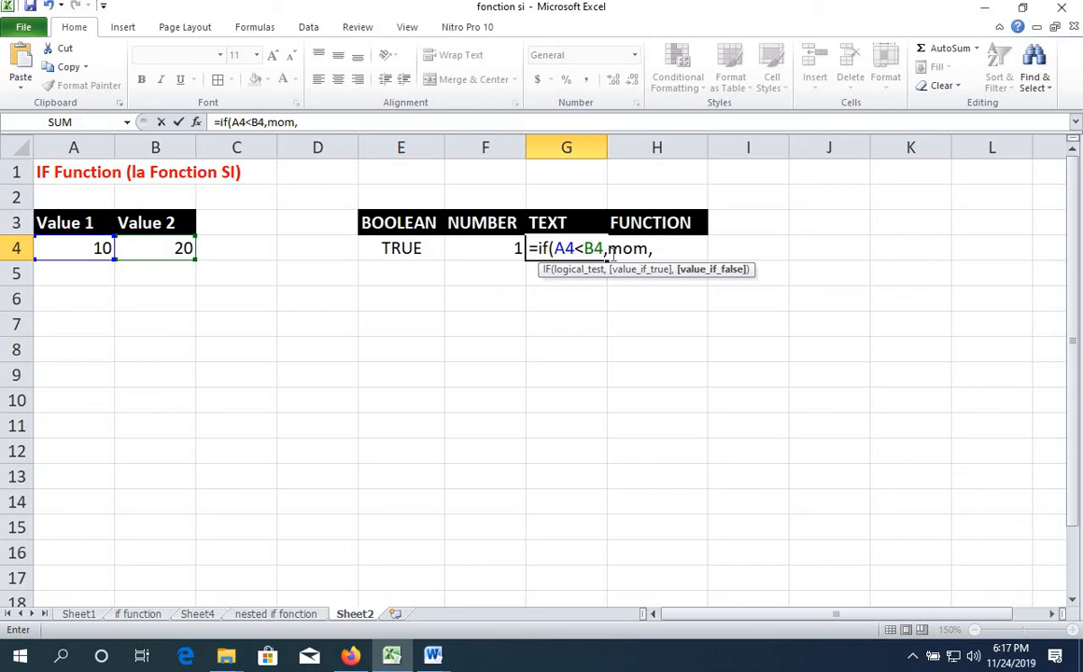
{"action": "type", "text": "dad)"}
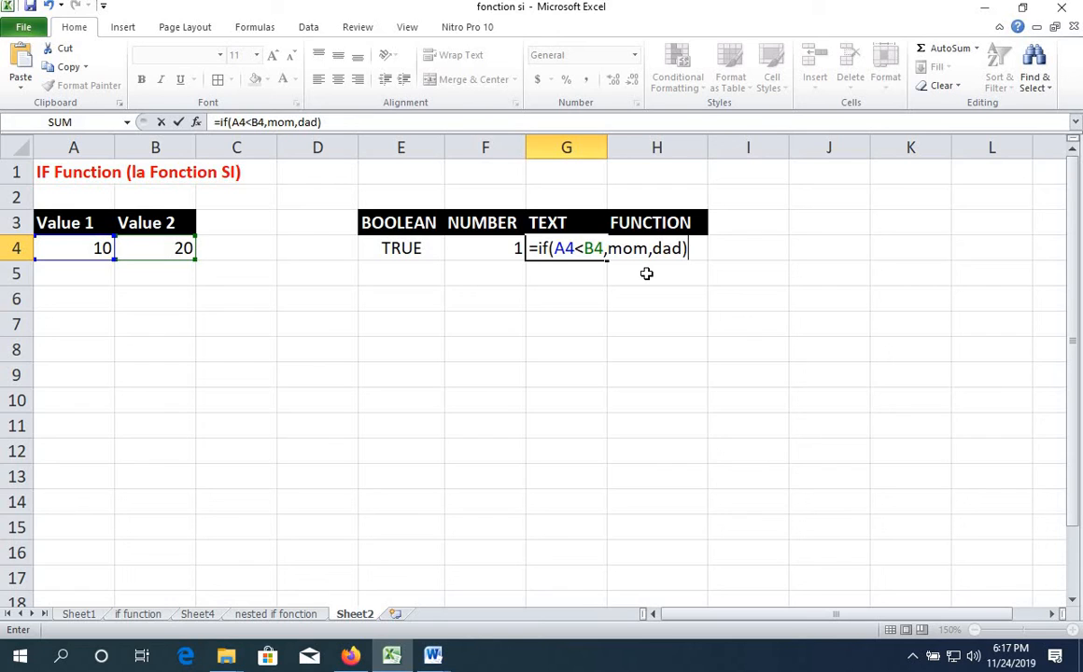
Step: Enclose mom and dad in double quotation marks in the G4 formula and enter it as =if(A4<B4,"mom","dad")
{"action": "left_click", "coordinate": [607, 248]}
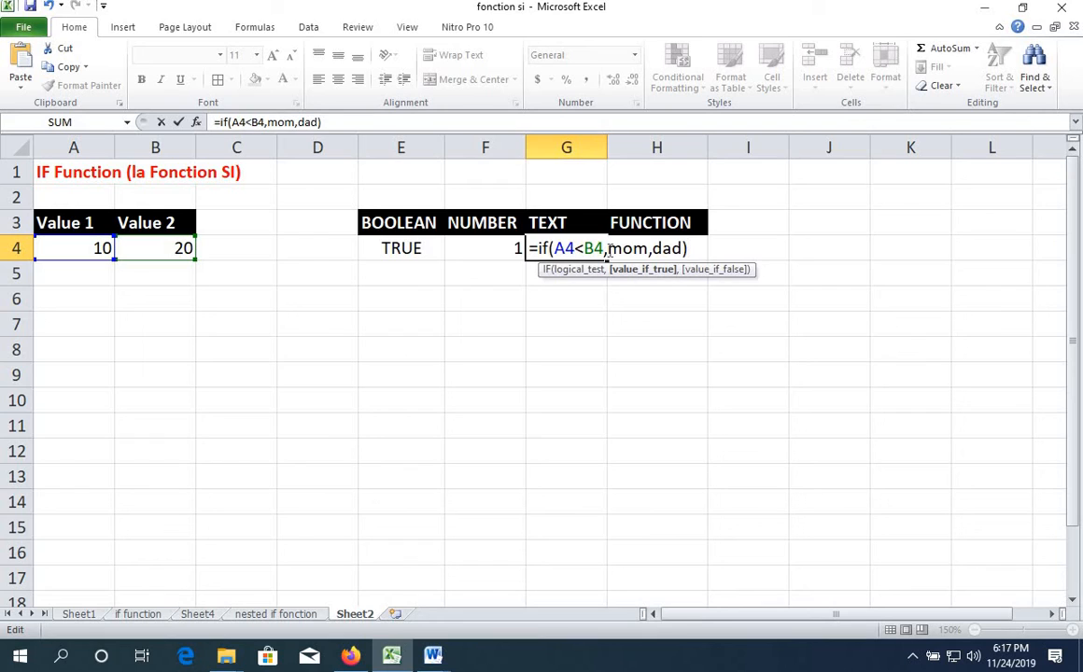
{"action": "type", "text": "\""}
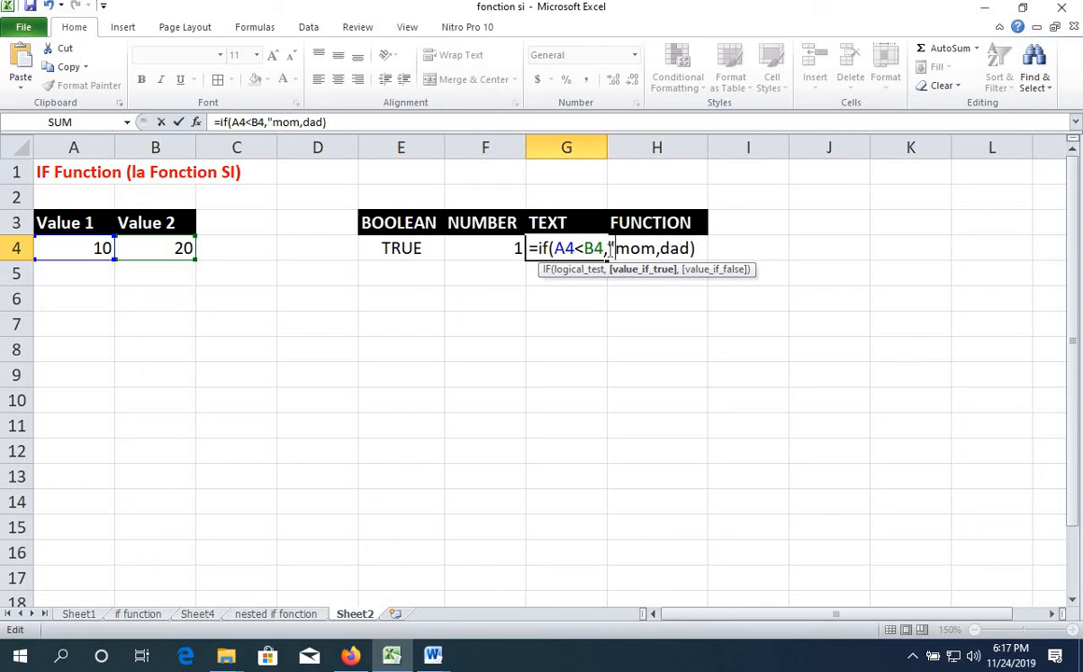
{"action": "left_click", "coordinate": [656, 249]}
{"action": "type", "text": "\""}
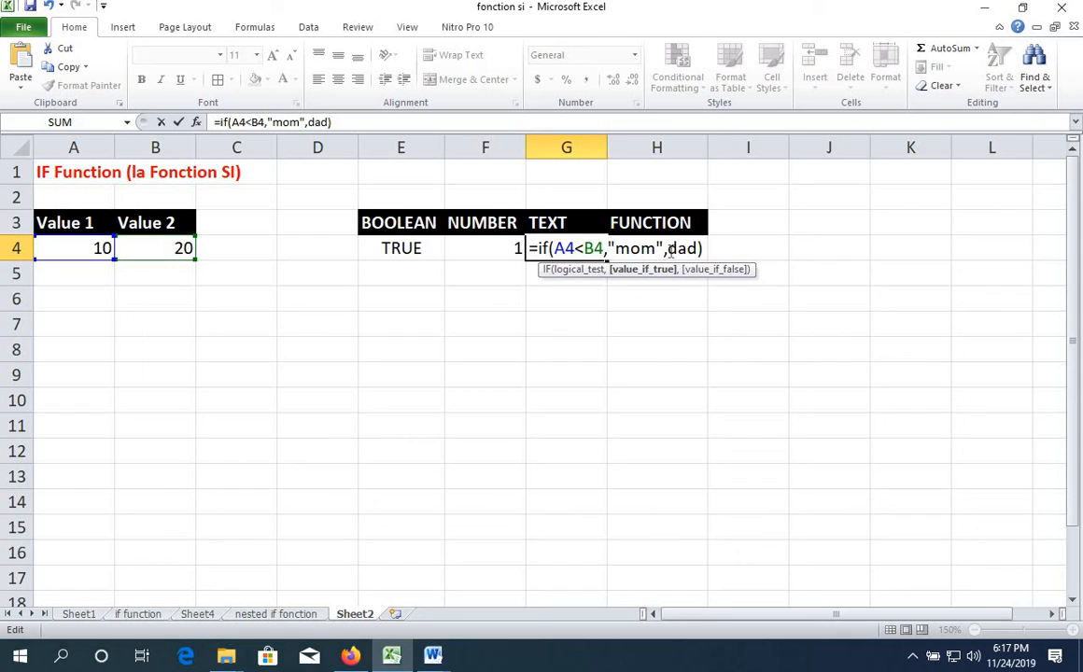
{"action": "left_click", "coordinate": [668, 250]}
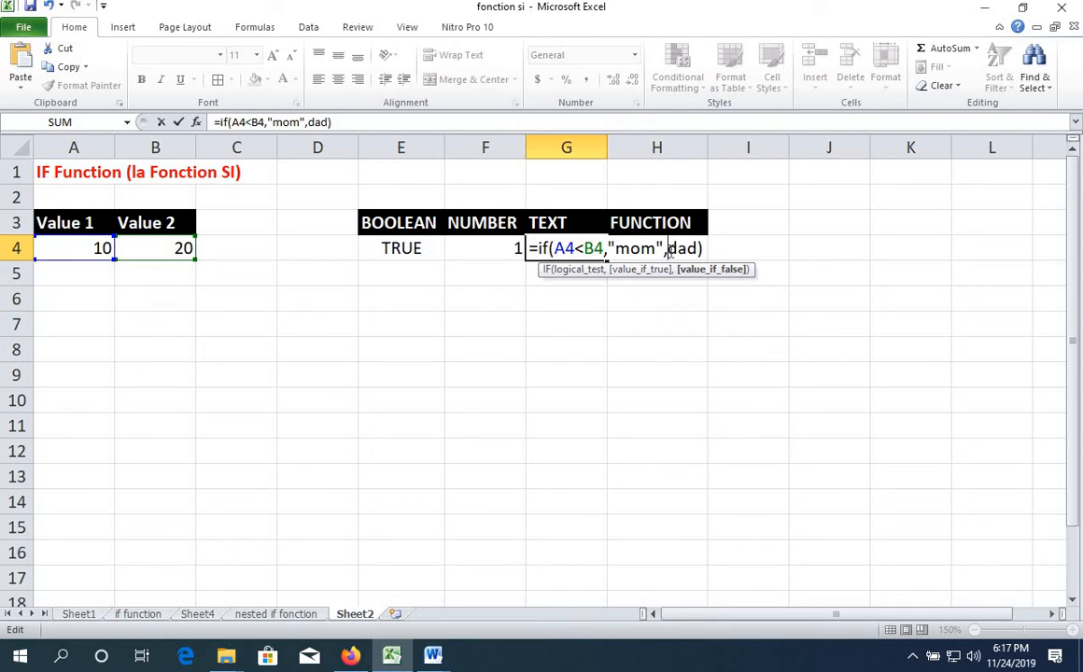
{"action": "type", "text": "\""}
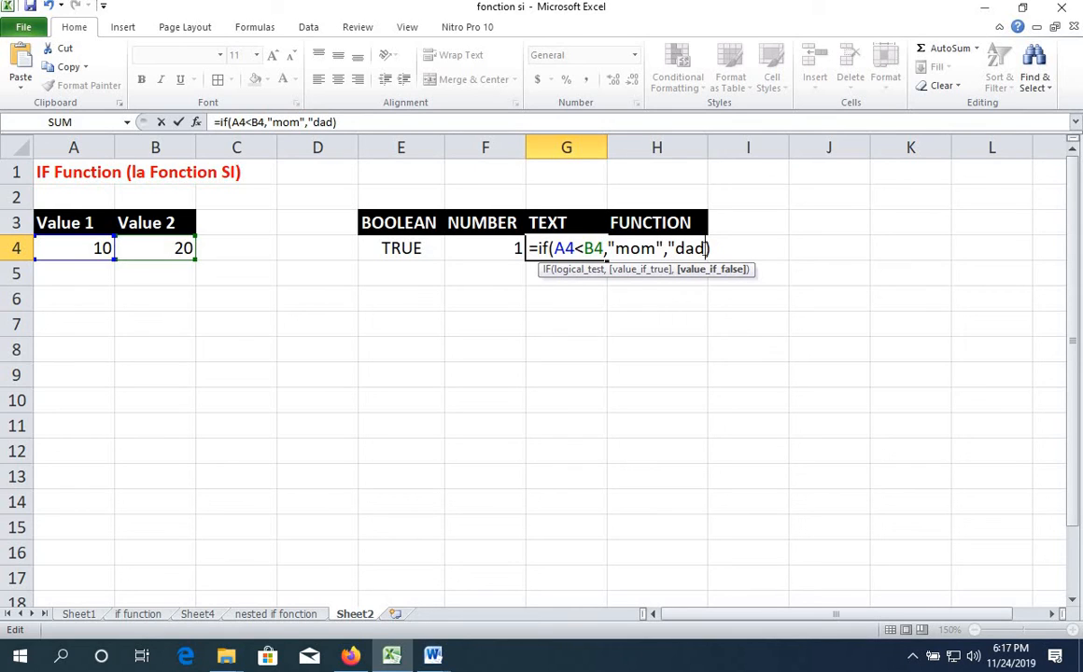
{"action": "type", "text": "\""}
{"action": "left_click", "coordinate": [721, 251]}
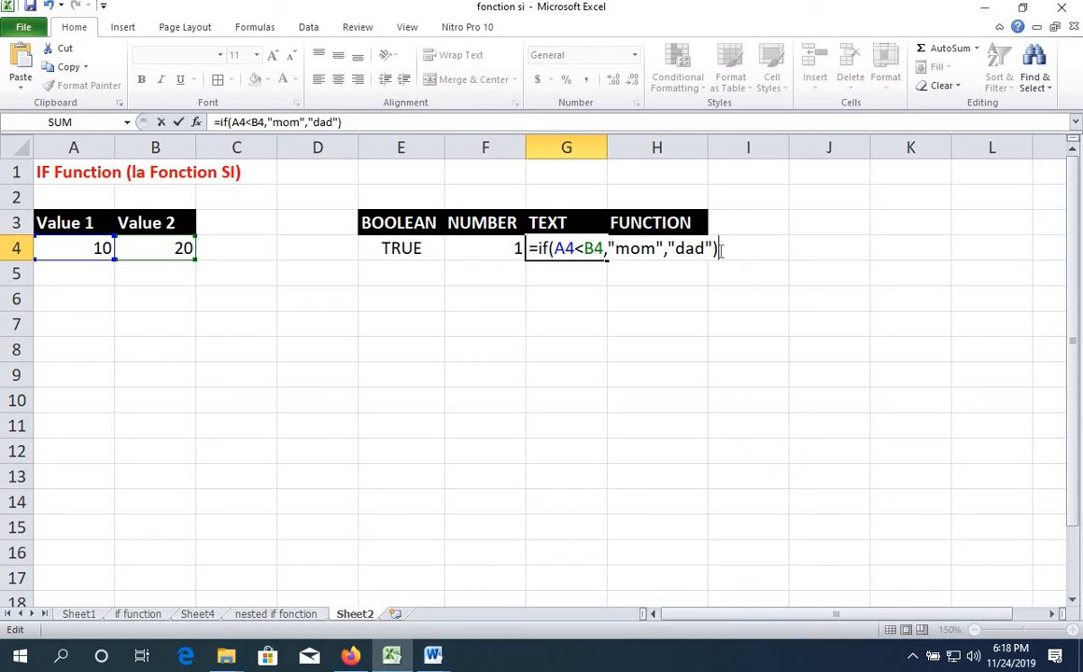
{"action": "key", "text": "Return"}
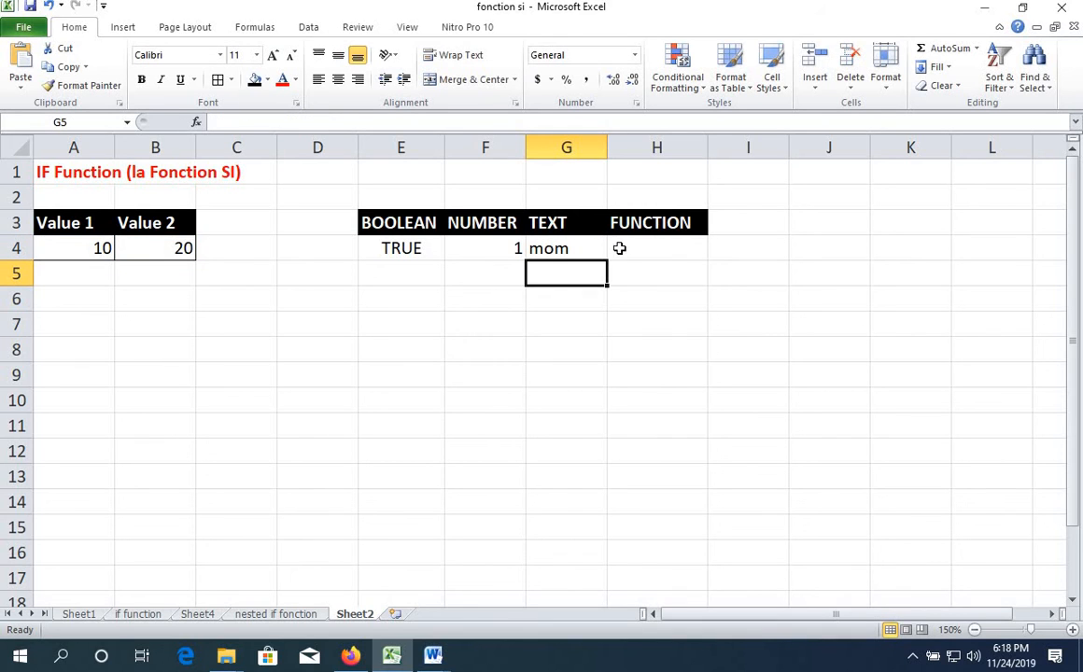
Step: Review the arguments of the IF formula in cell G4 without editing them, and look at the formula in E4
{"action": "left_click", "coordinate": [573, 248]}
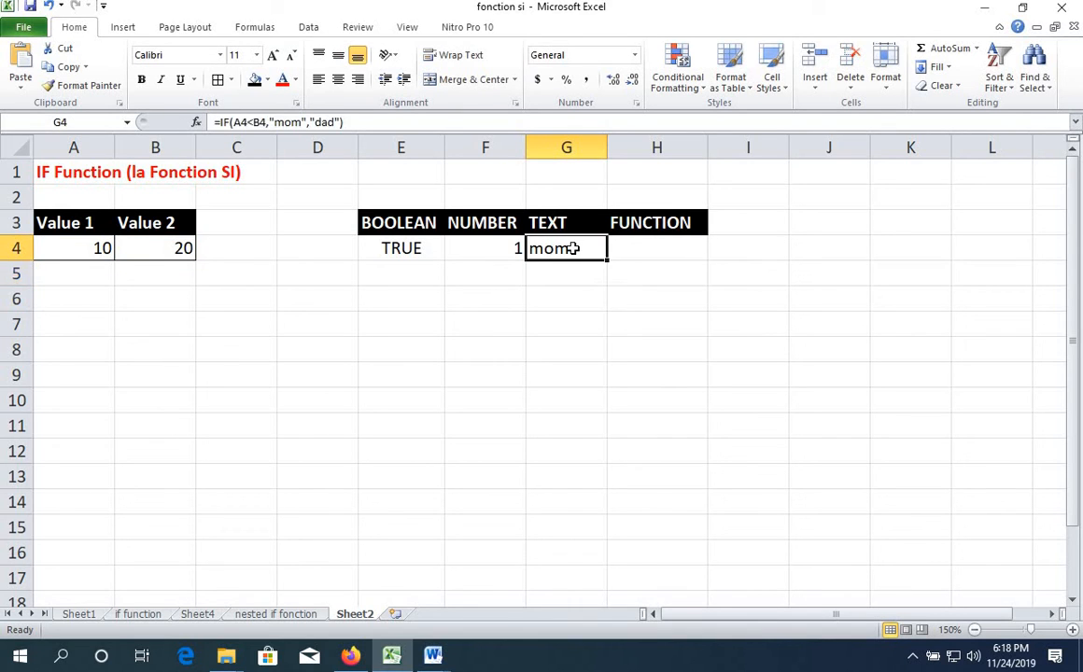
{"action": "double_click", "coordinate": [573, 249]}
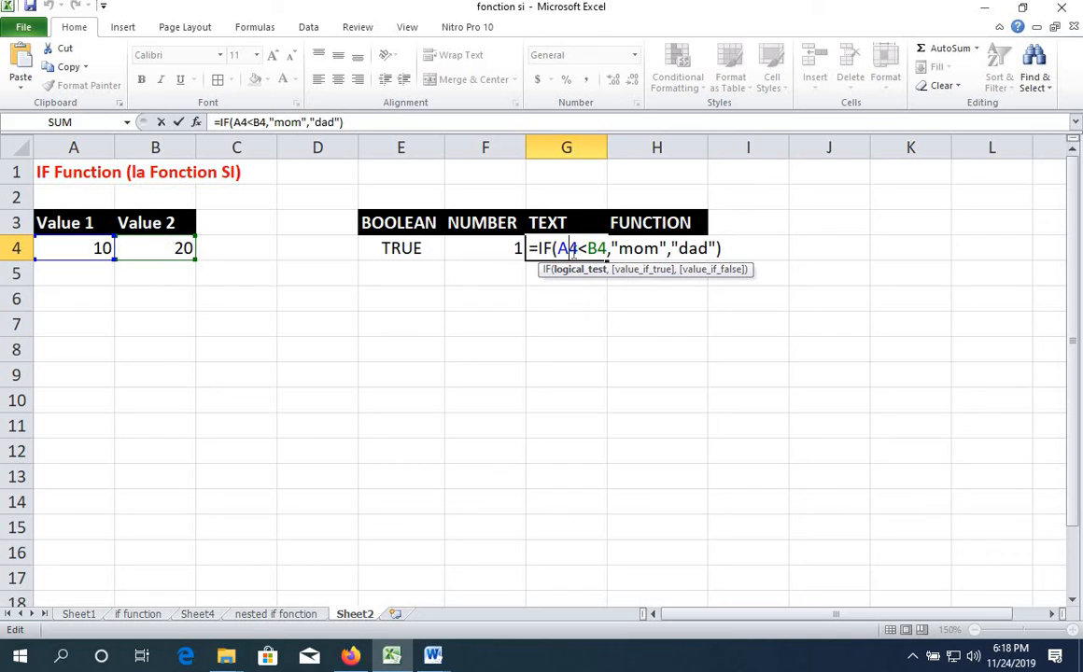
{"action": "left_click", "coordinate": [644, 248]}
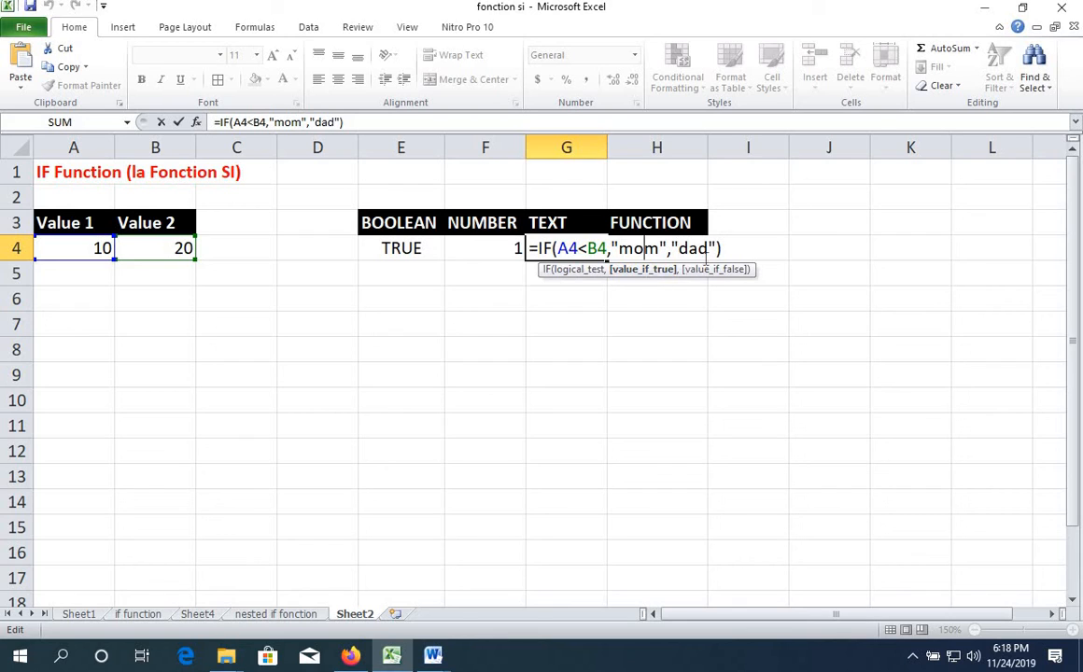
{"action": "left_click", "coordinate": [702, 248]}
{"action": "key", "text": "Return"}
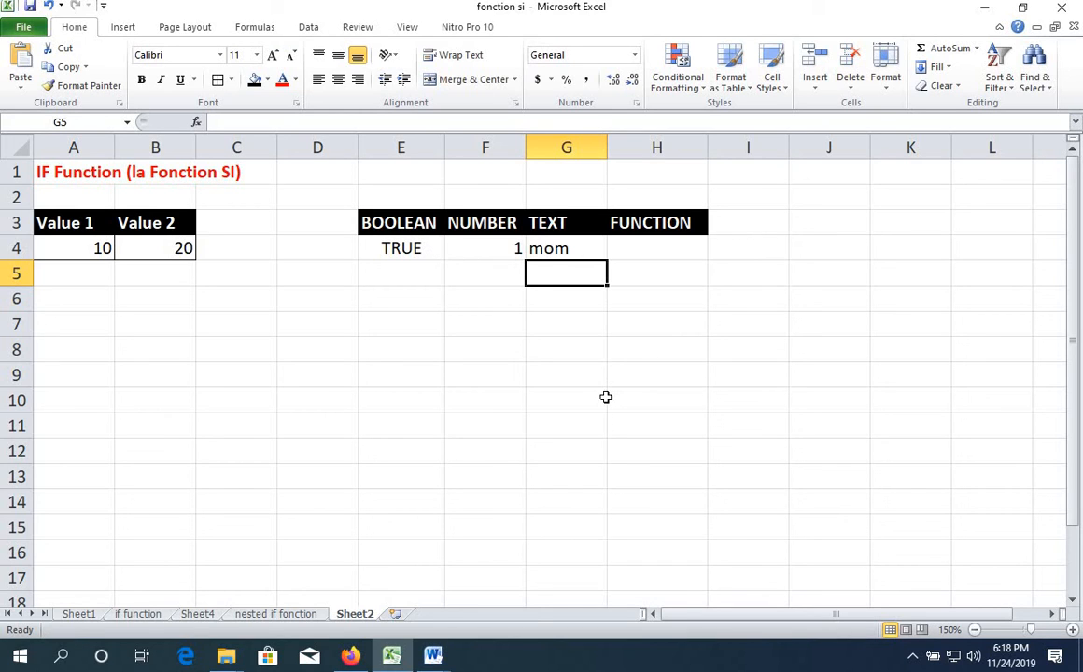
{"action": "left_click", "coordinate": [403, 247]}
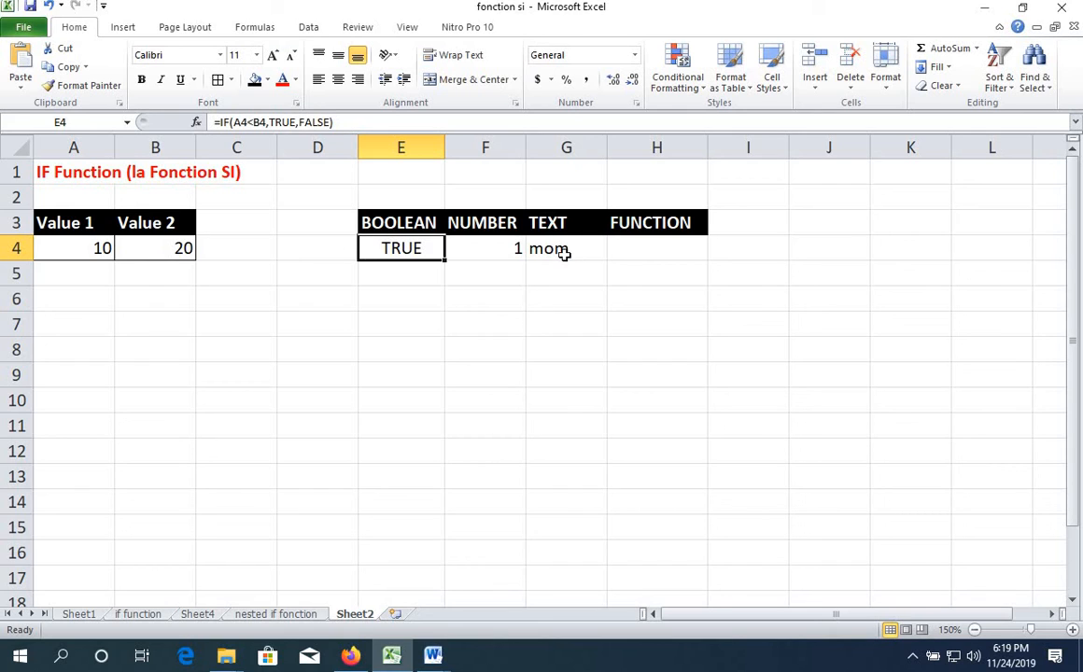
Step: Begin an IF formula in cell H4 under FUNCTION with the logical test A4<B4
{"action": "left_click", "coordinate": [658, 250]}
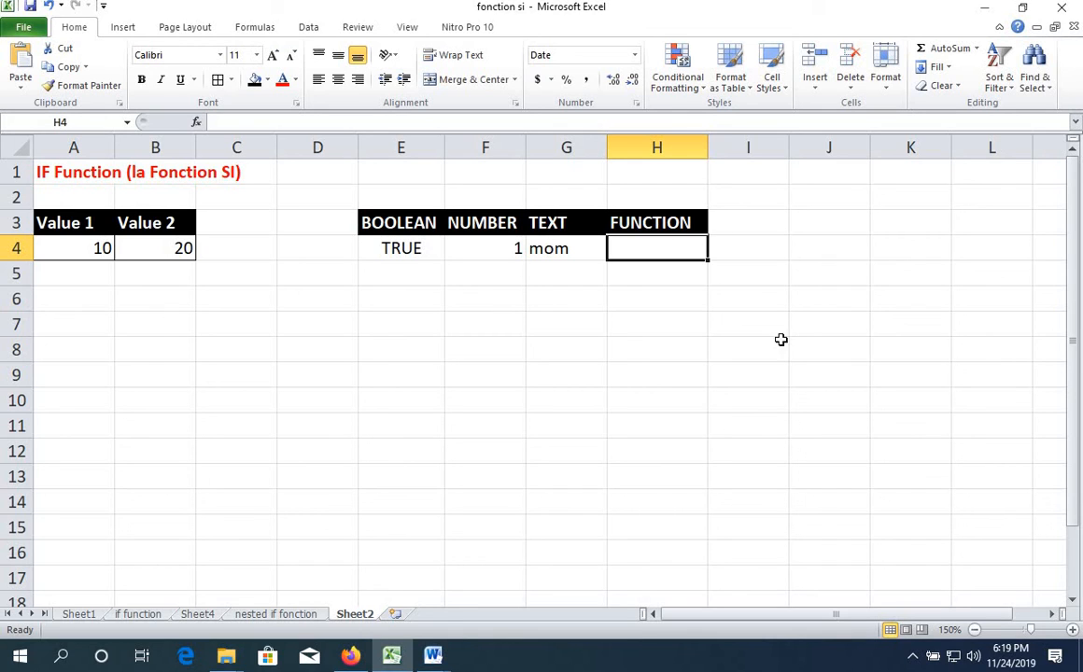
{"action": "mouse_move", "coordinate": [1016, 665]}
{"action": "type", "text": "=i"}
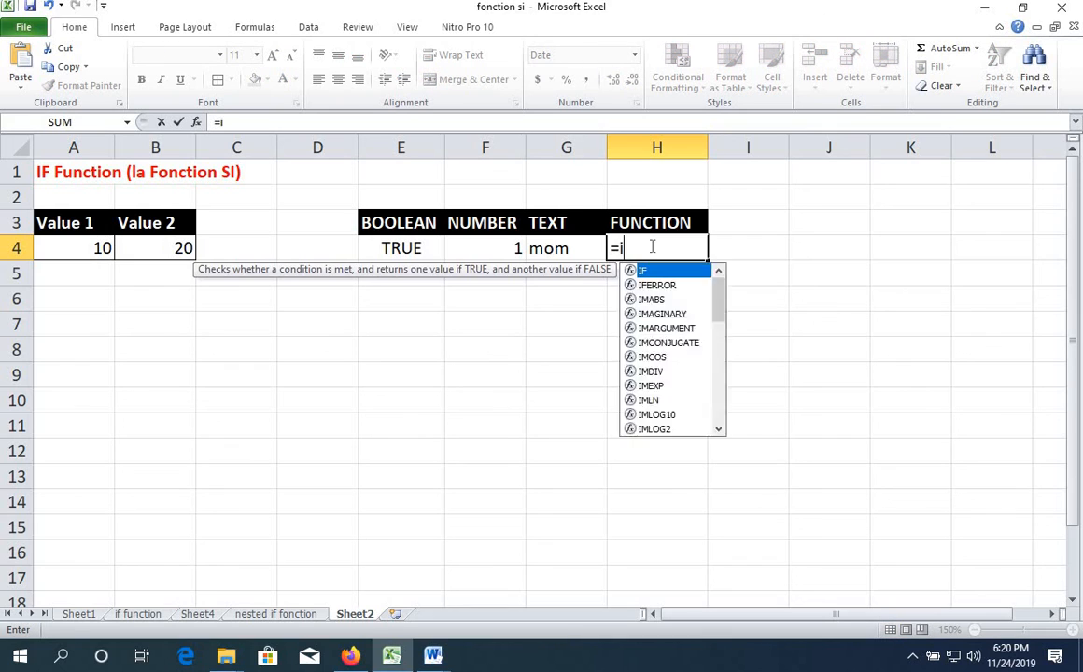
{"action": "type", "text": "f("}
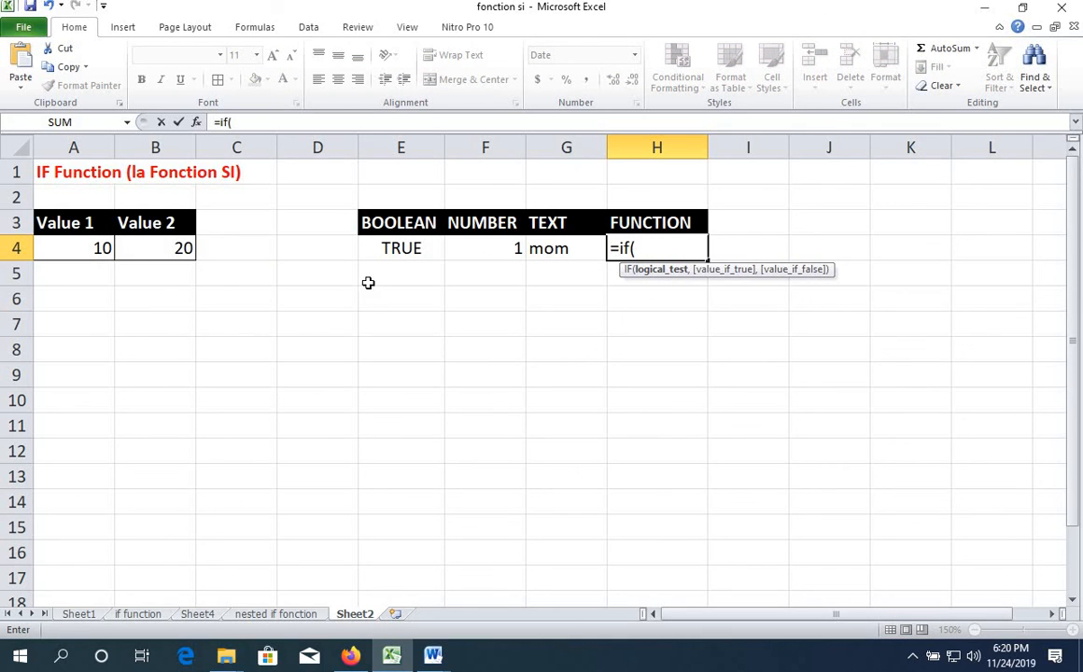
{"action": "left_click", "coordinate": [103, 248]}
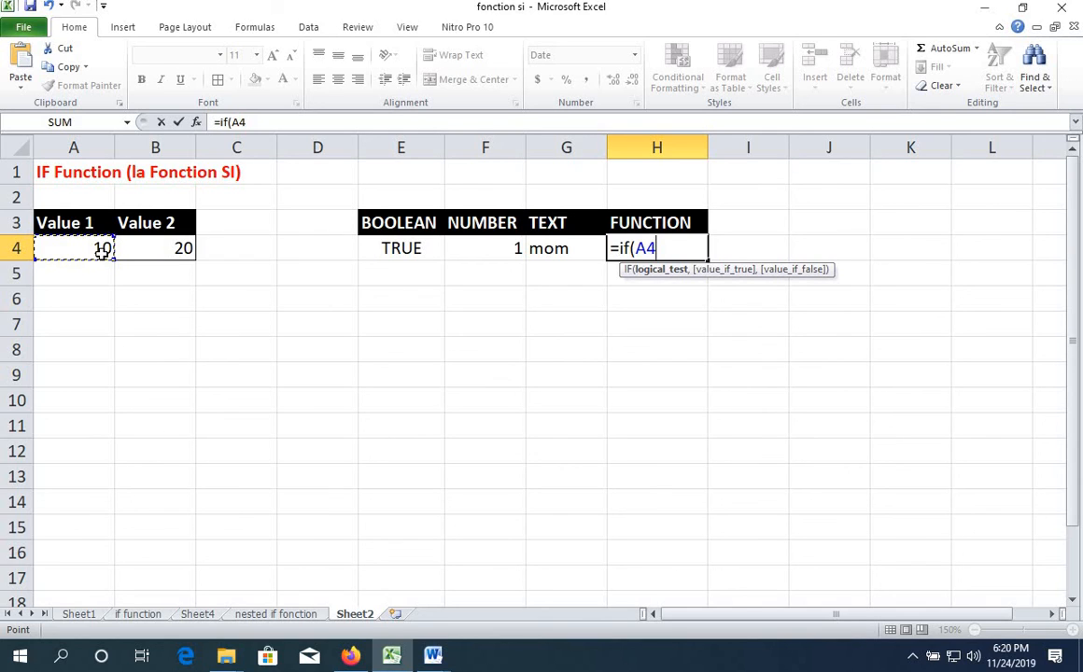
{"action": "type", "text": "<"}
{"action": "left_click", "coordinate": [152, 250]}
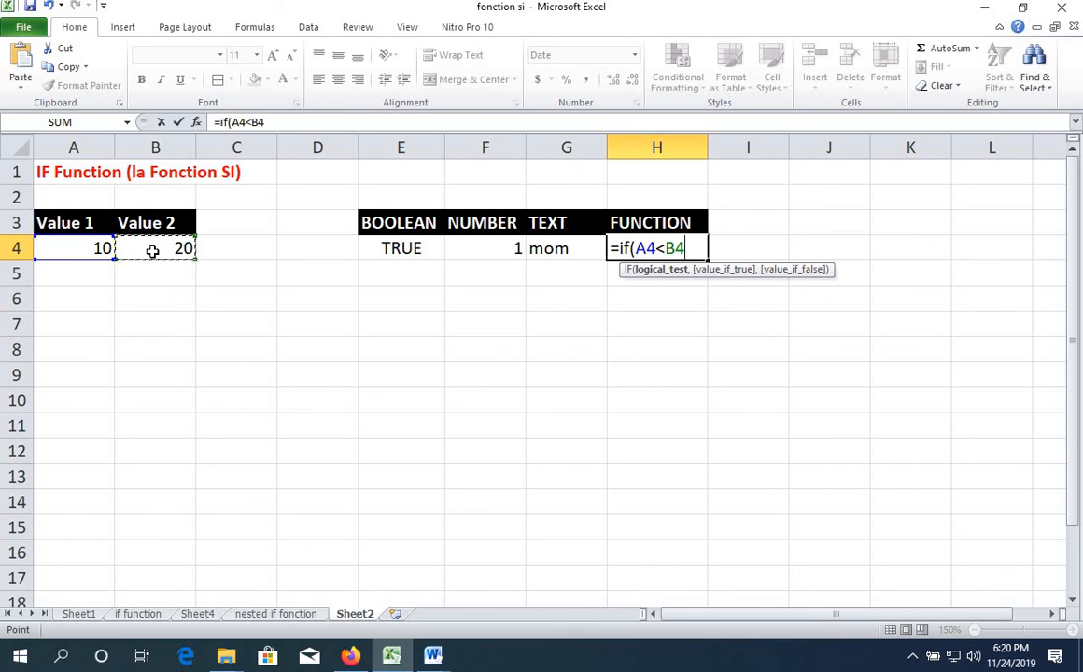
{"action": "type", "text": ","}
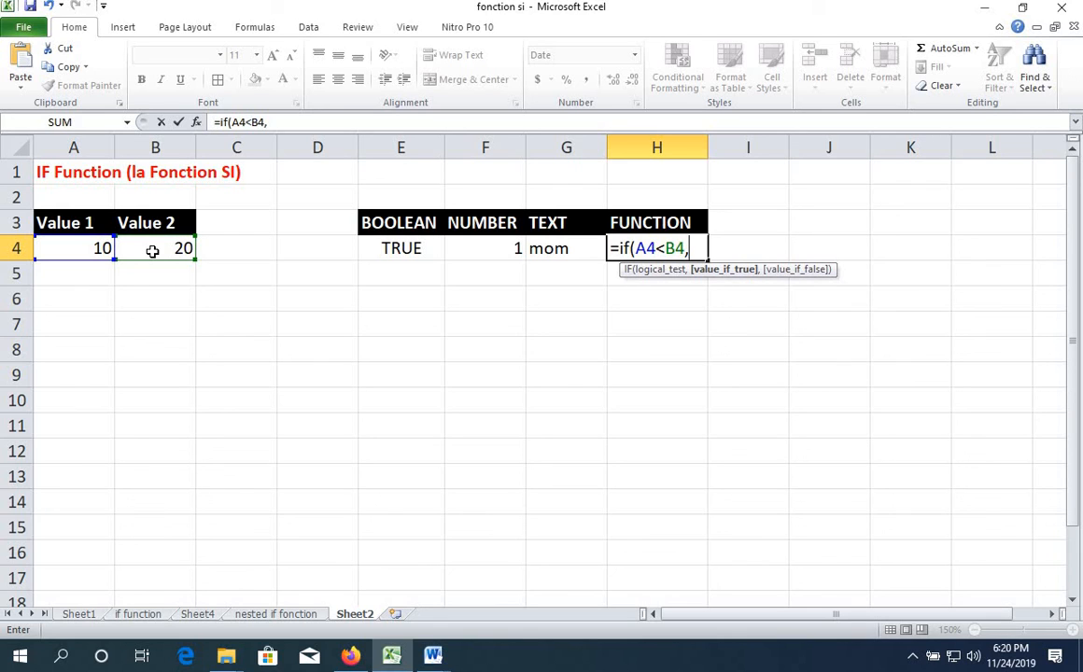
Step: Complete the H4 formula with today() as the value if true and today()+10 as the value if false
{"action": "type", "text": "today"}
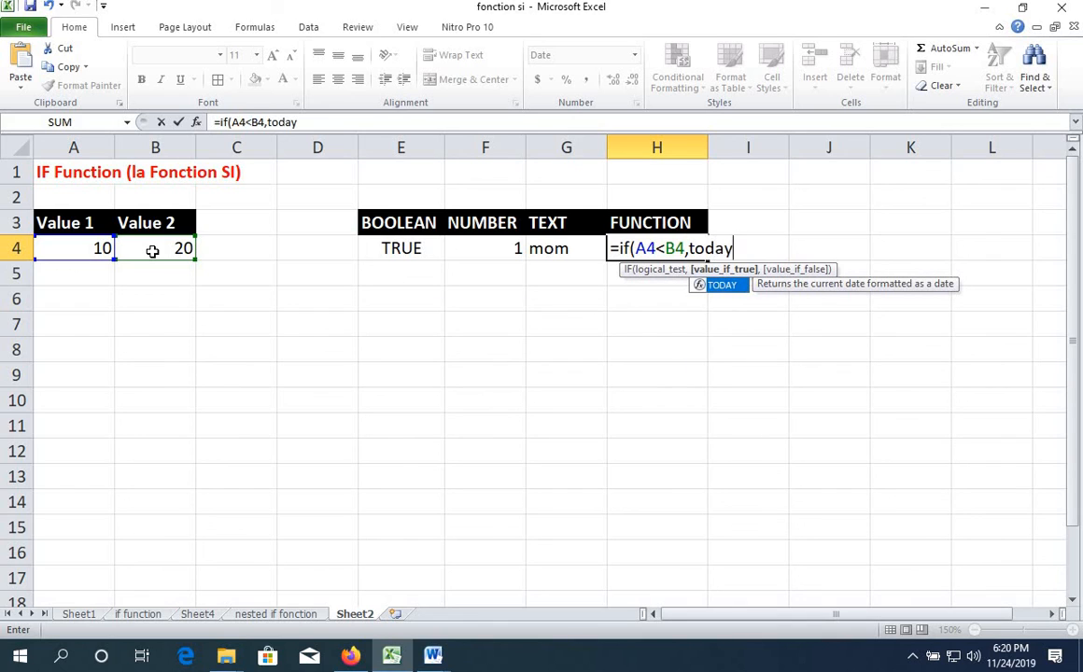
{"action": "type", "text": "()"}
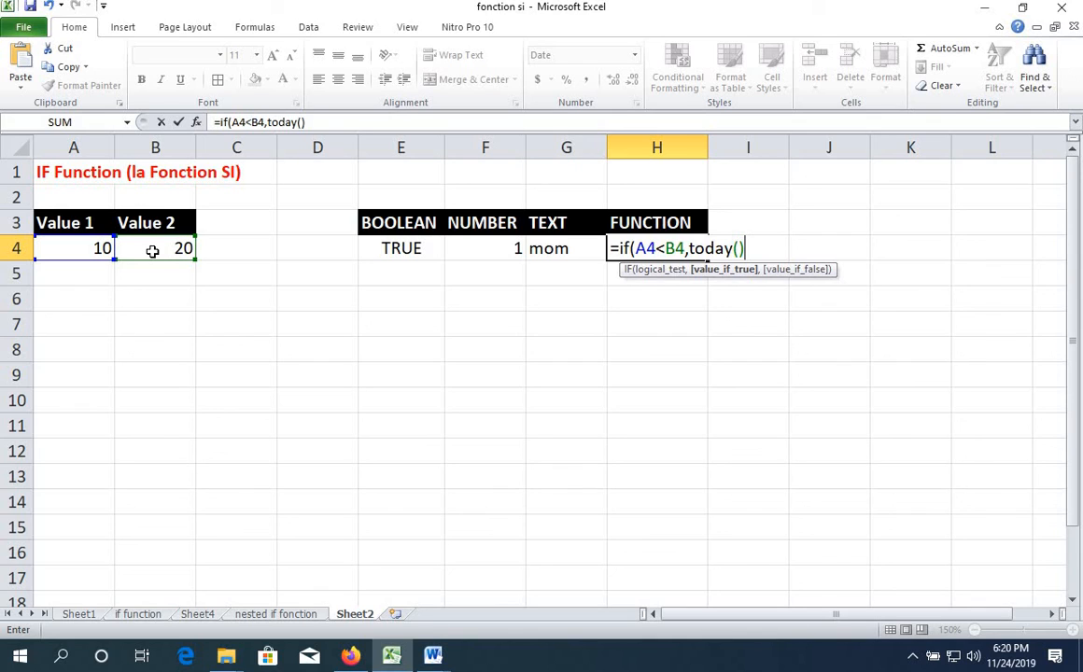
{"action": "type", "text": ","}
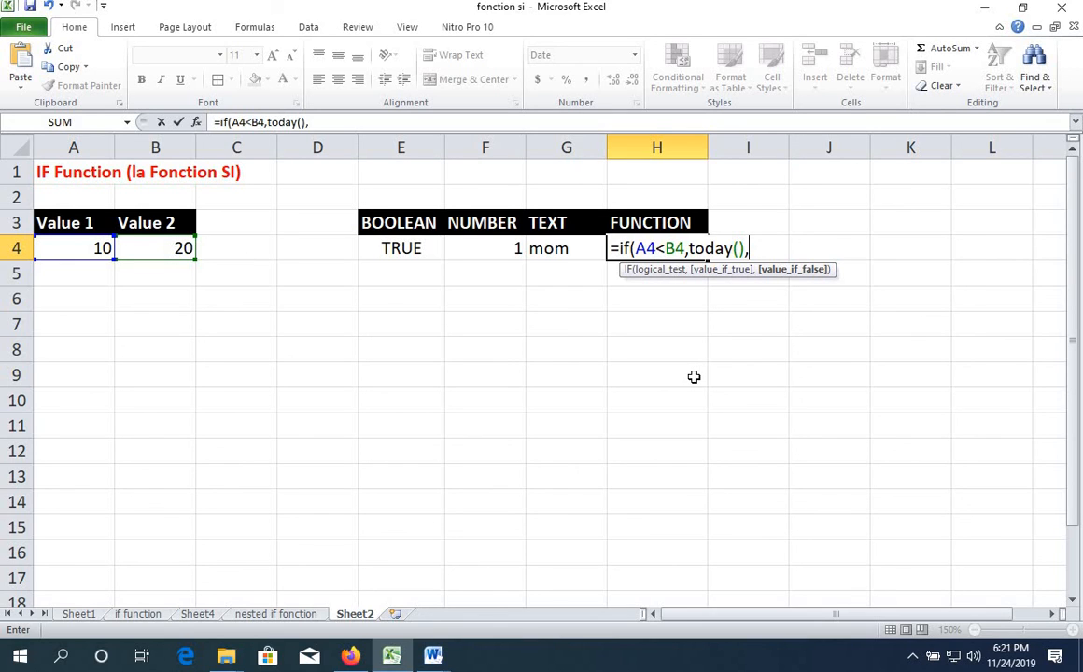
{"action": "type", "text": "today"}
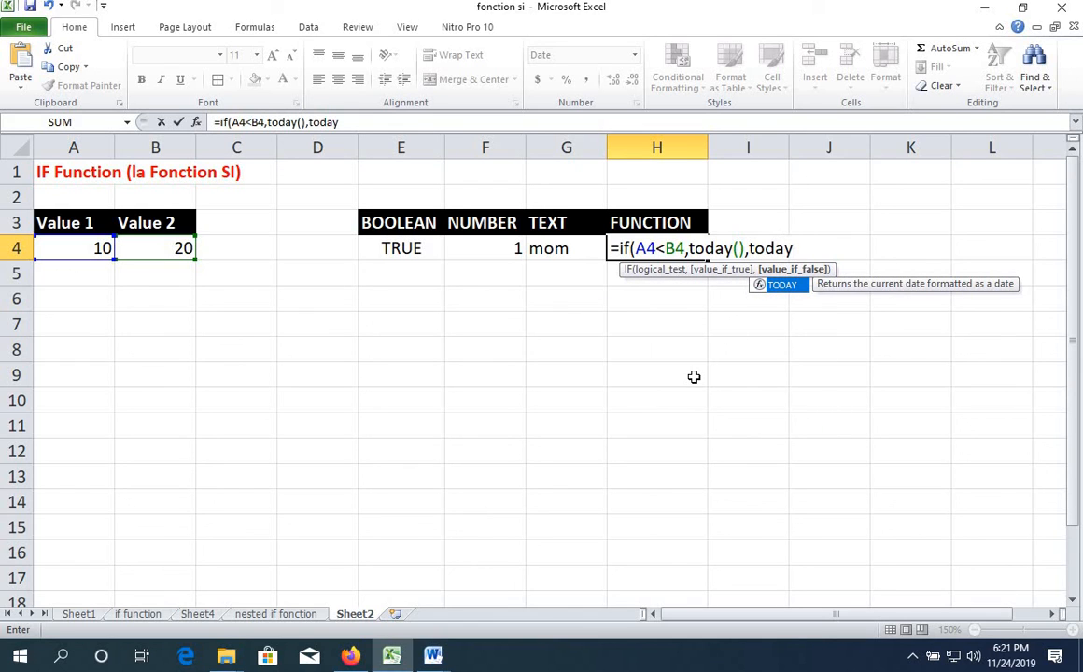
{"action": "type", "text": "()"}
{"action": "type", "text": "+"}
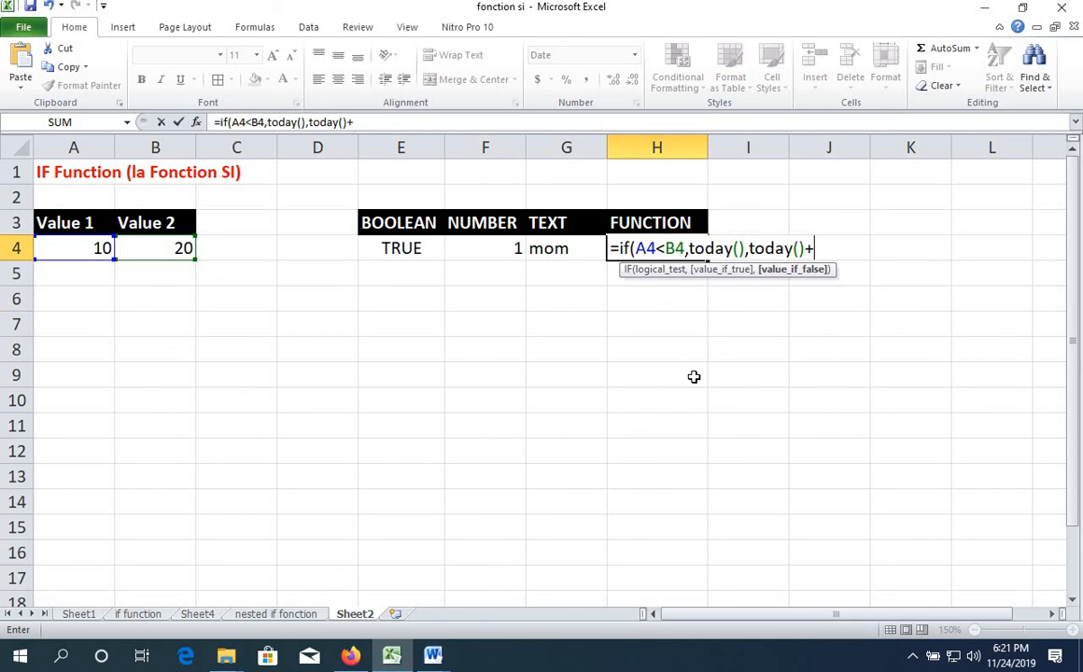
{"action": "type", "text": "10)"}
{"action": "key", "text": "Return"}
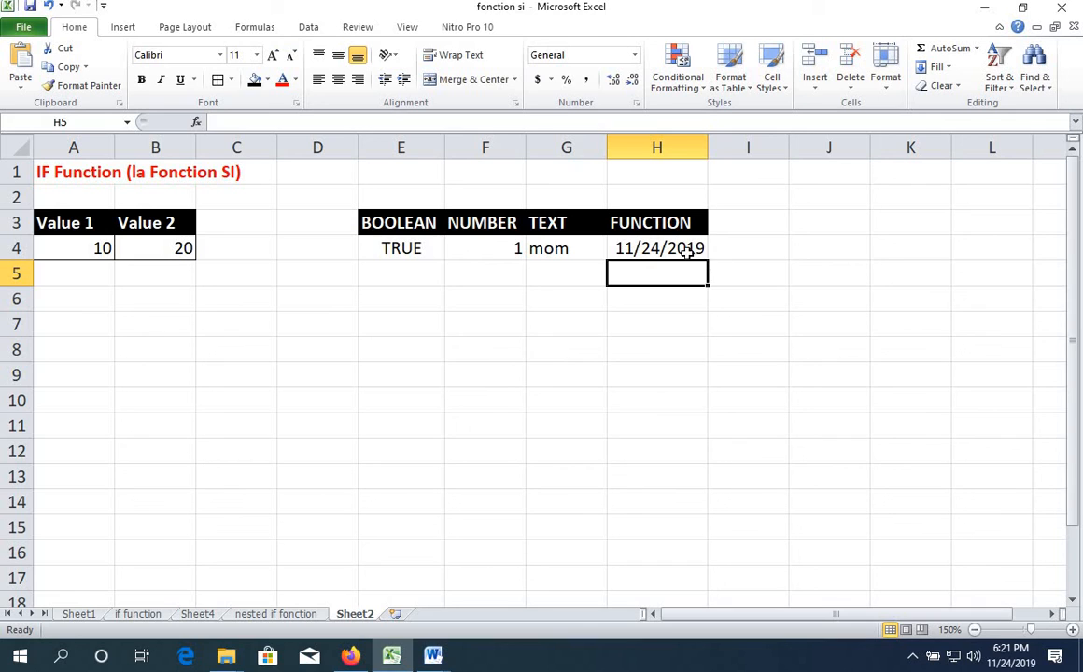
Step: Change the comparison in the H4 formula so that it tests A4>B4
{"action": "left_click", "coordinate": [636, 249]}
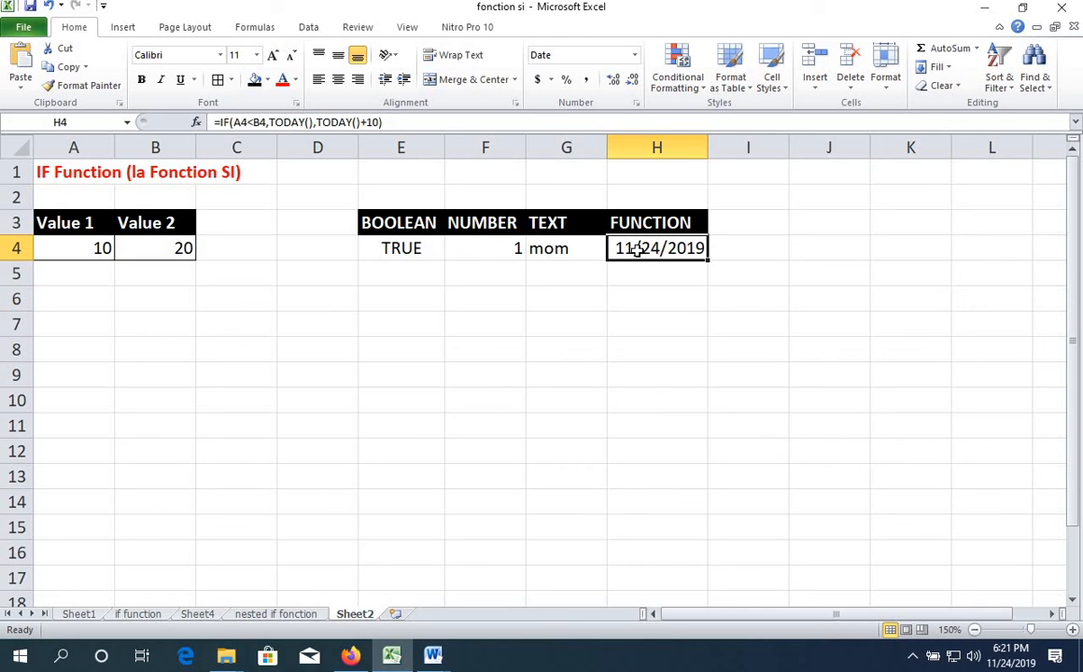
{"action": "double_click", "coordinate": [660, 248]}
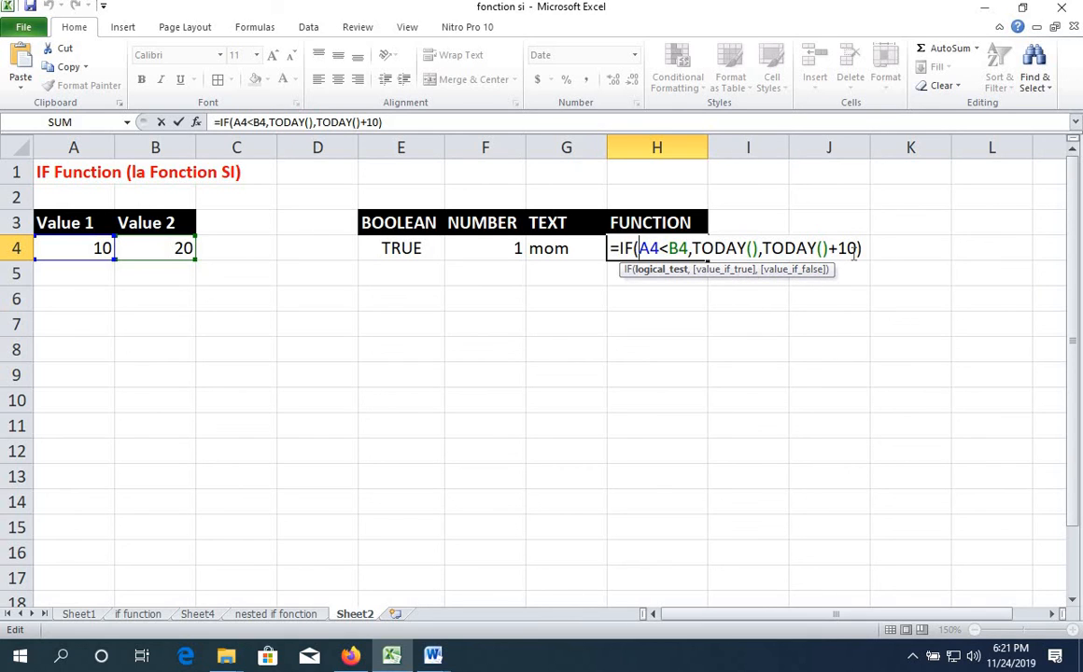
{"action": "left_click", "coordinate": [669, 248]}
{"action": "key", "text": "BackSpace"}
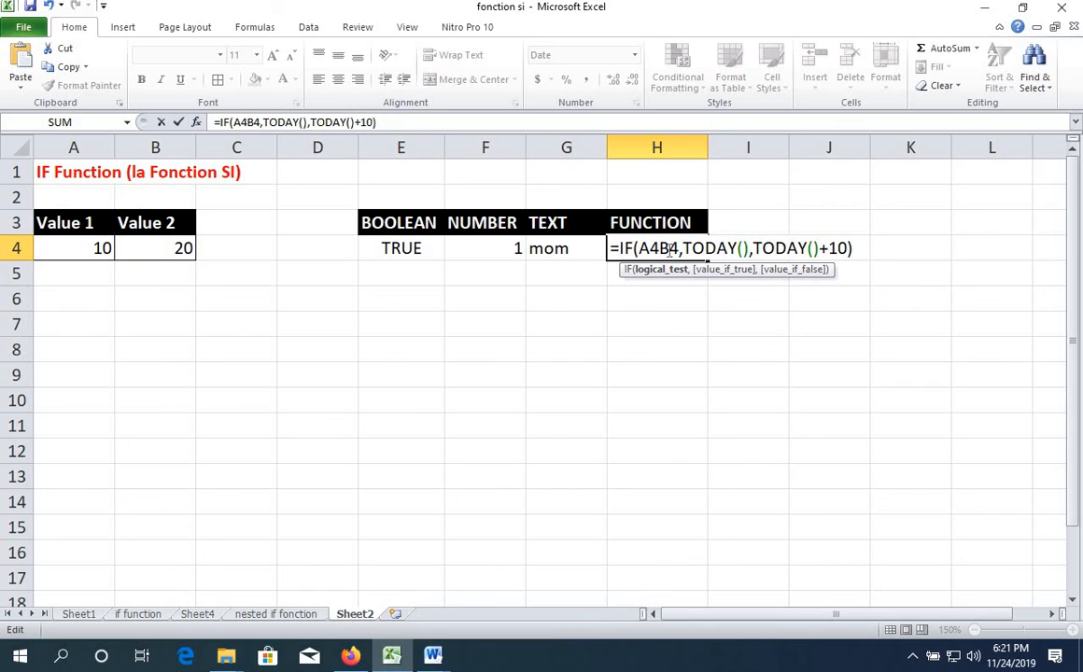
{"action": "type", "text": ">"}
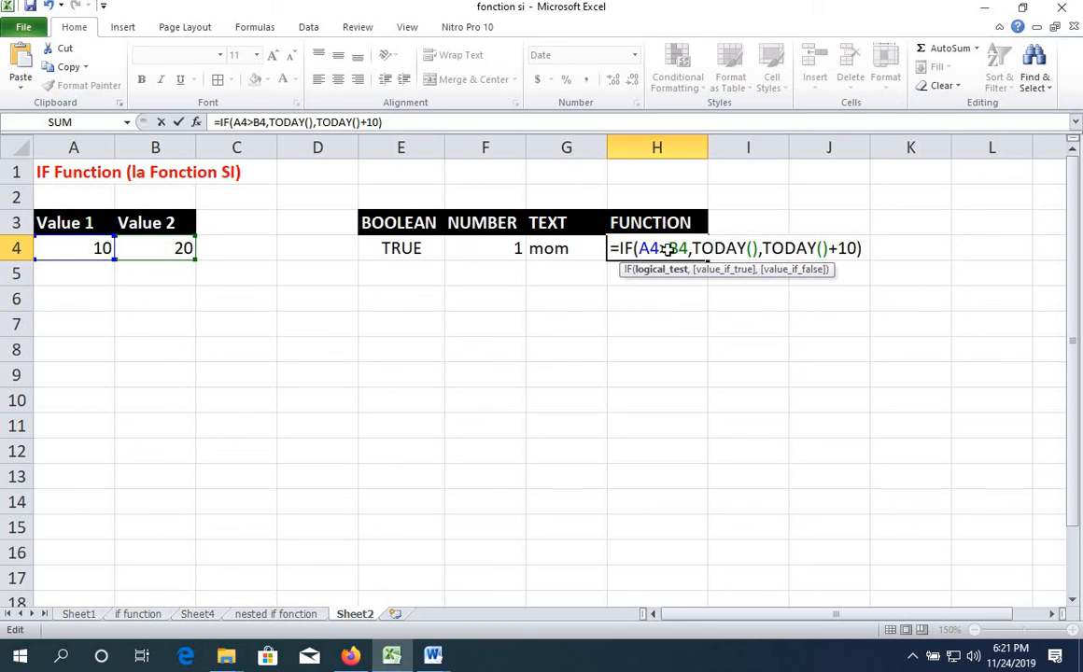
{"action": "key", "text": "Return"}
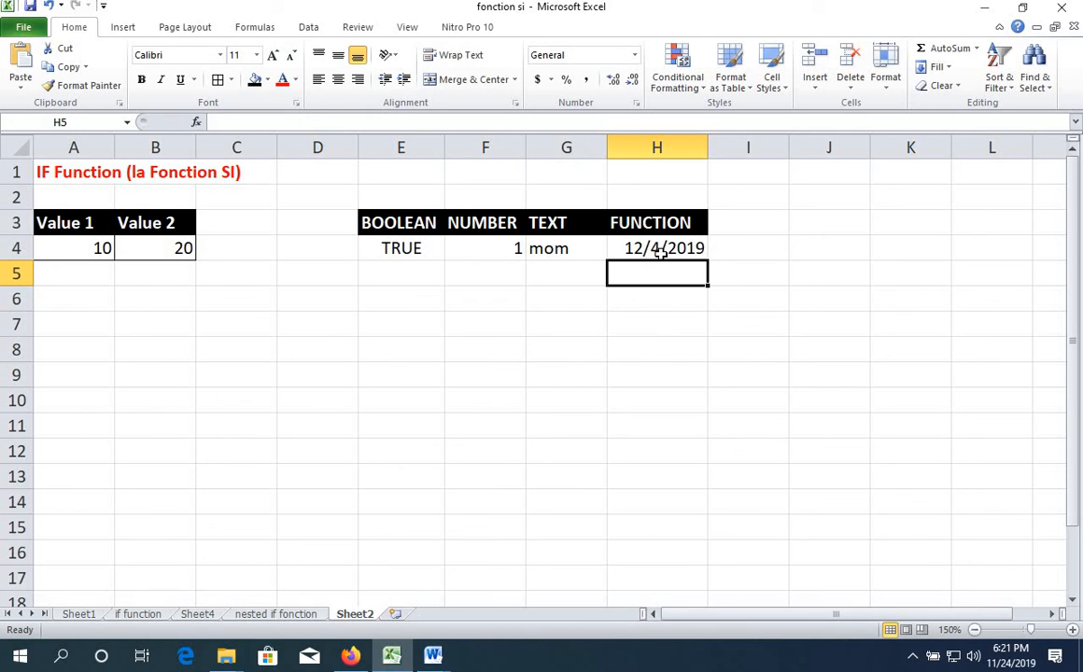